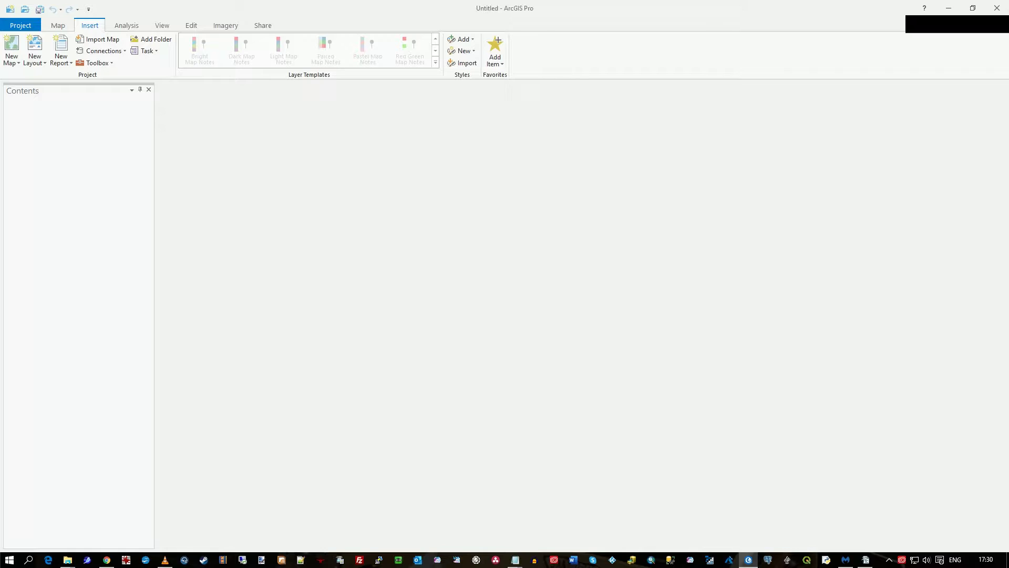
Insert a new map into the project and show the Leyland area of England at street-name detail.
{"action": "left_click", "coordinate": [12, 62]}
{"action": "left_click", "coordinate": [32, 79]}
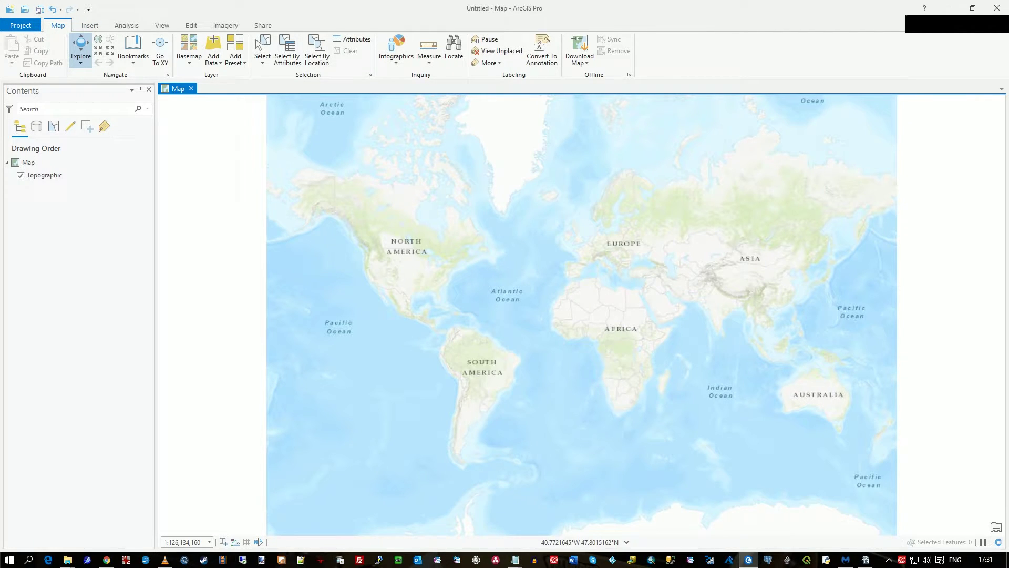
{"action": "scroll", "coordinate": [576, 232], "scroll_direction": "up", "scroll_amount": 13}
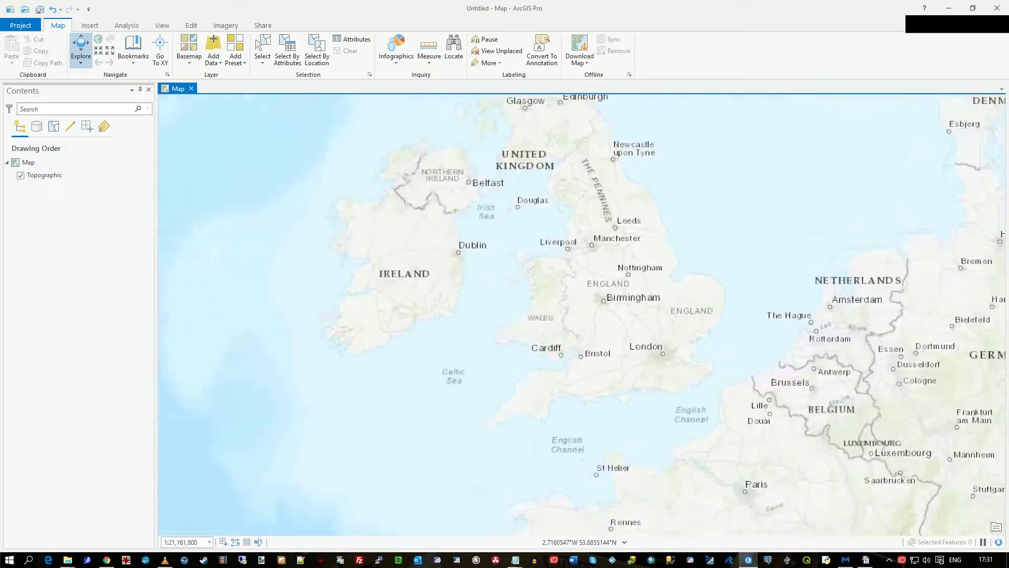
{"action": "scroll", "coordinate": [577, 233], "scroll_direction": "up", "scroll_amount": 10}
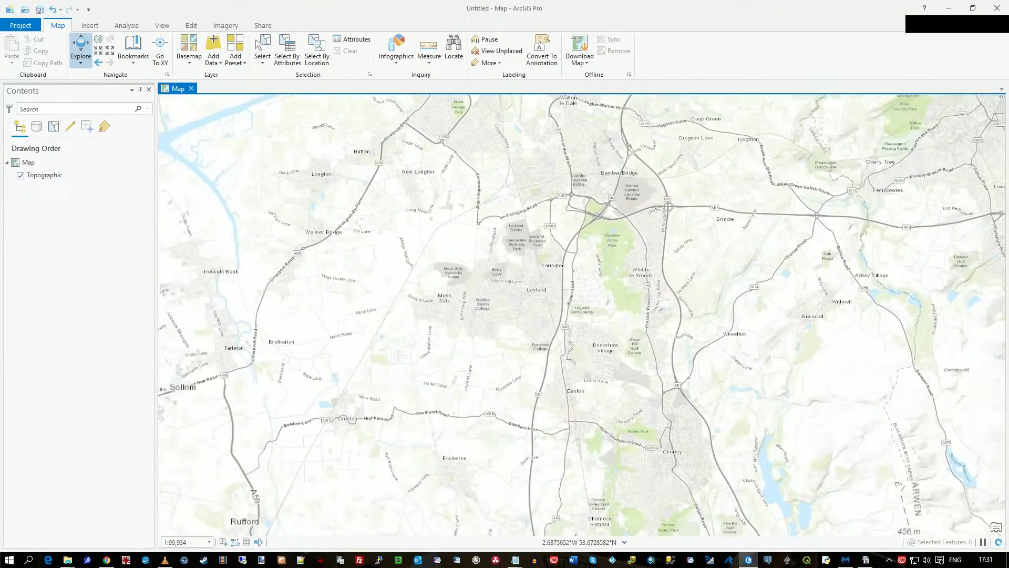
{"action": "scroll", "coordinate": [608, 228], "scroll_direction": "up", "scroll_amount": 3}
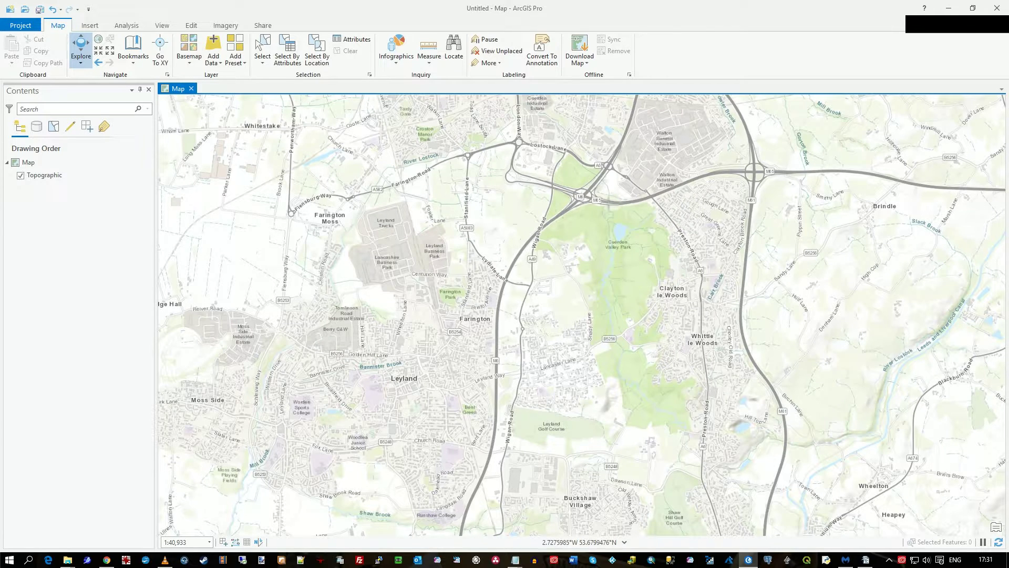
Switch to File Explorer and copy the path of the empty C:\Temp\shapefiletutorial folder.
{"action": "mouse_move", "coordinate": [68, 559]}
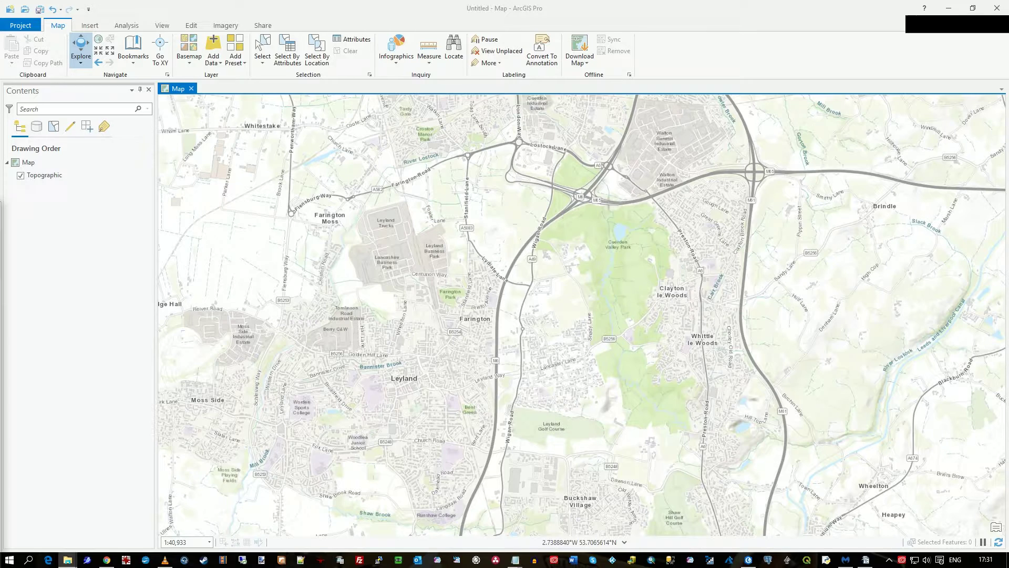
{"action": "left_click_drag", "start_coordinate": [0, 212], "coordinate": [663, 111]}
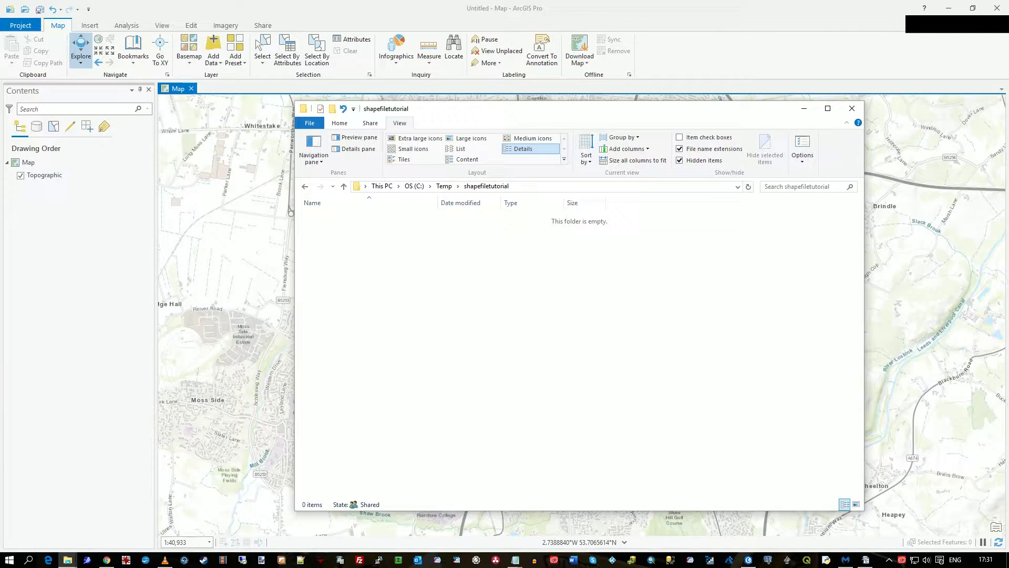
{"action": "left_click", "coordinate": [578, 186]}
{"action": "key", "text": "ctrl+c"}
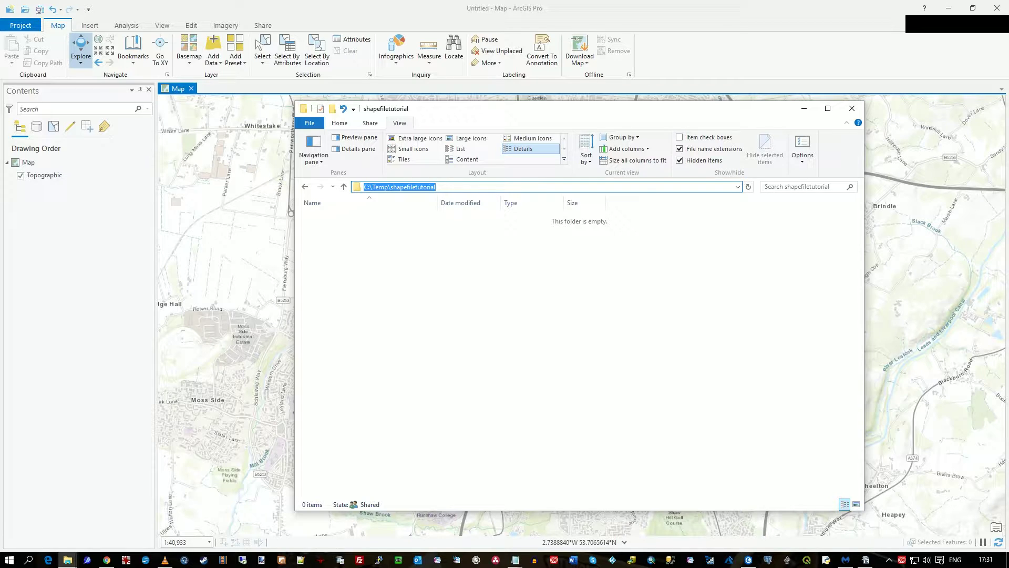
{"action": "left_click", "coordinate": [460, 187]}
{"action": "left_click_drag", "start_coordinate": [718, 113], "coordinate": [0, 224]}
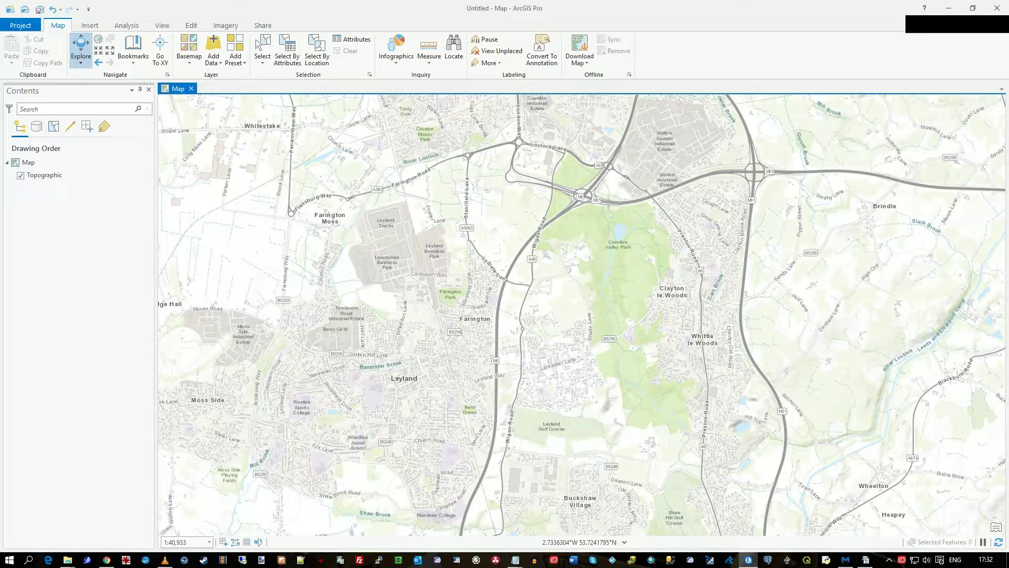
Search the geoprocessing tools for "shapefile" and open the Create Feature Class tool.
{"action": "left_click", "coordinate": [126, 25]}
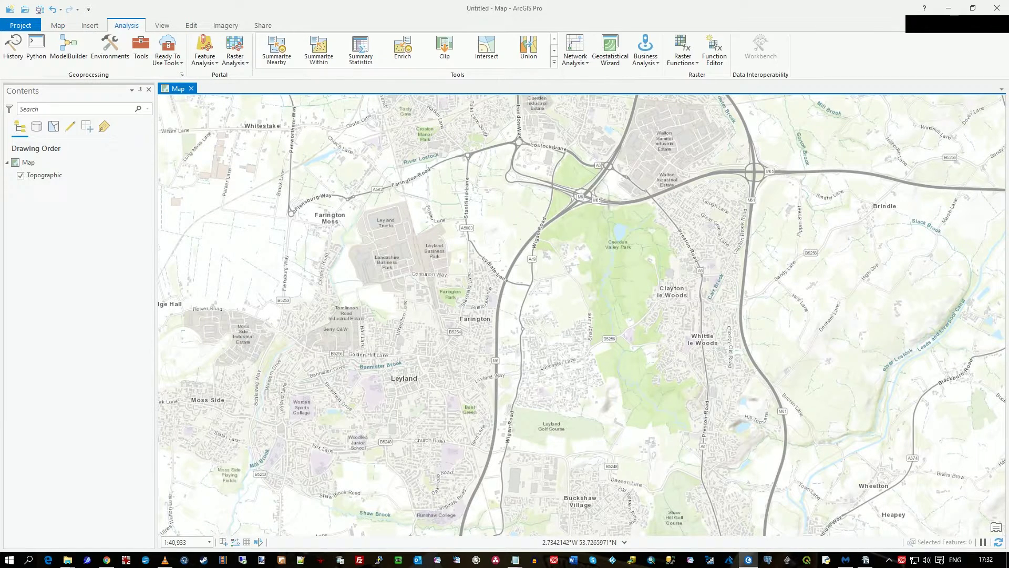
{"action": "left_click", "coordinate": [140, 48]}
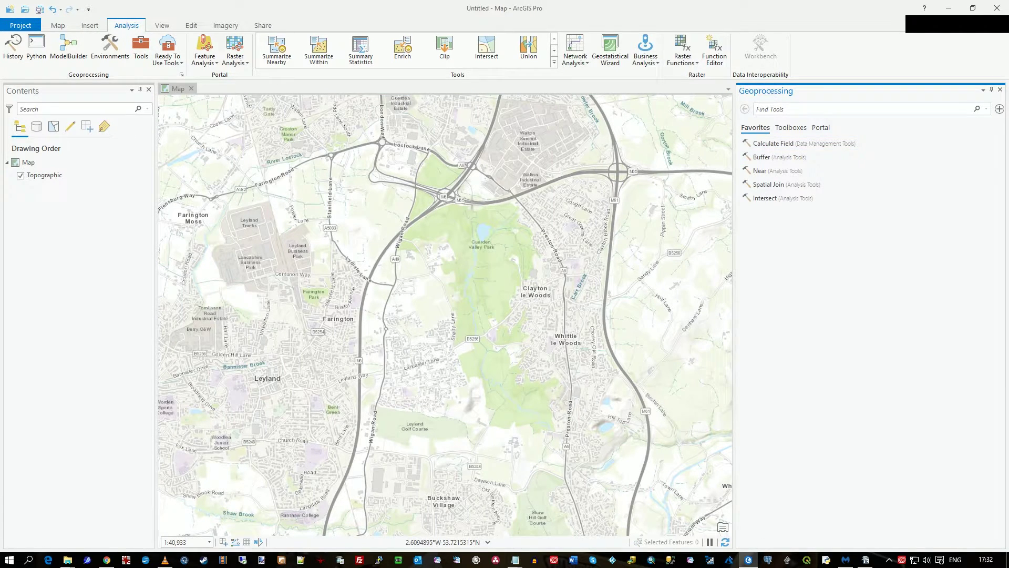
{"action": "type", "text": "shapefile"}
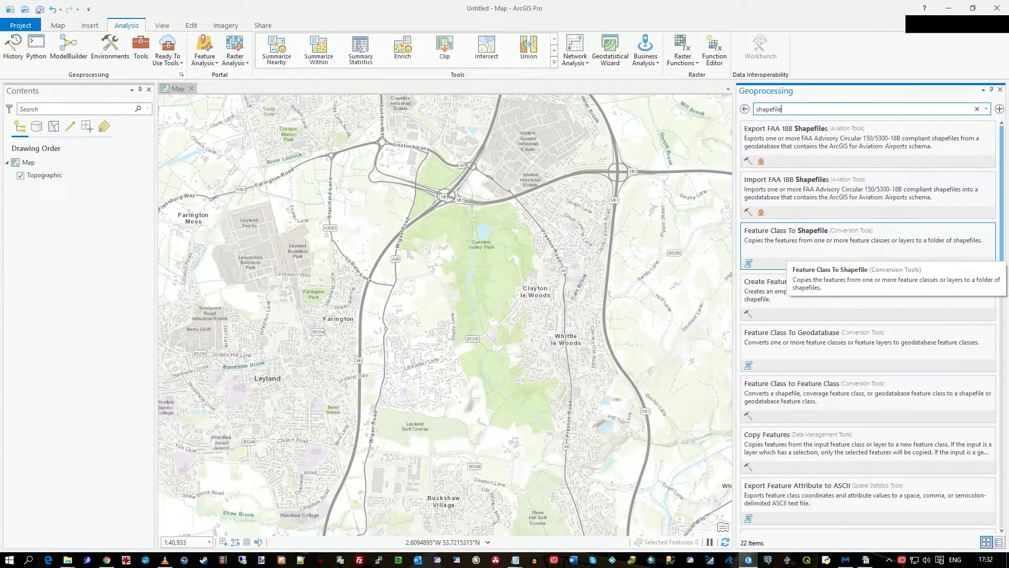
{"action": "left_click", "coordinate": [862, 241]}
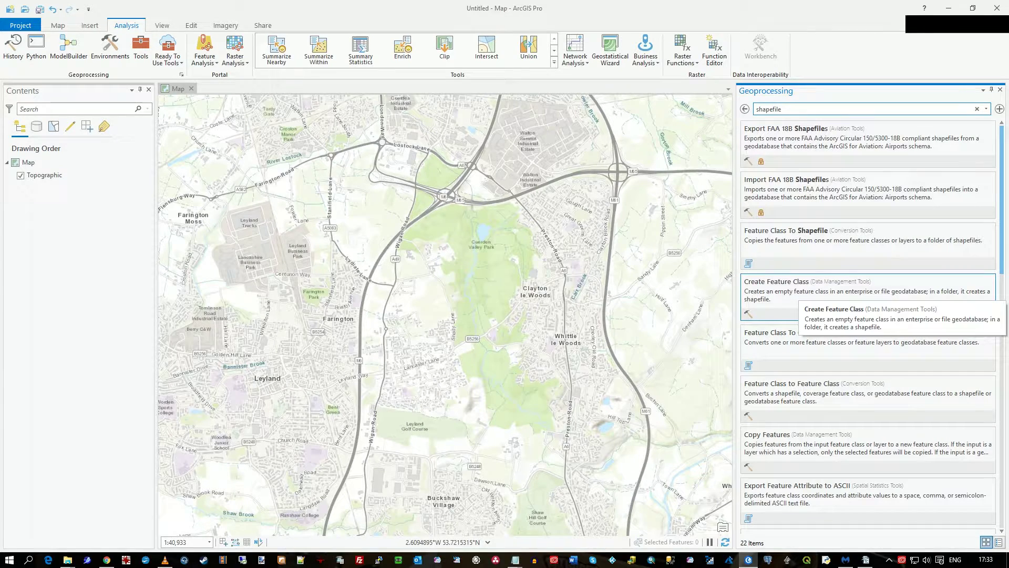
{"action": "left_click", "coordinate": [798, 290]}
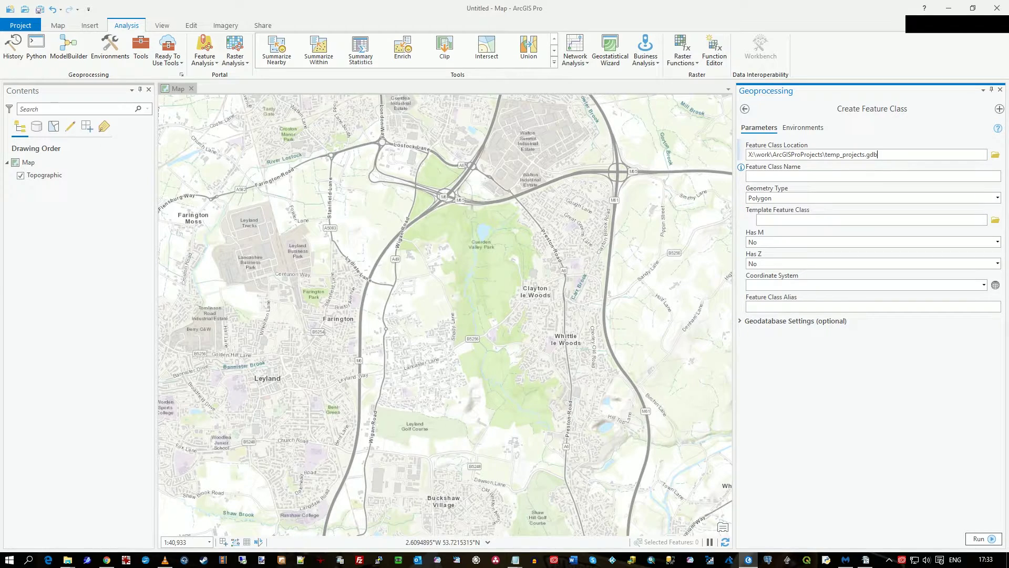
Set the feature class location to C:\Temp\shapefiletutorial and its name to newshapefile.
{"action": "key", "text": "ctrl+a"}
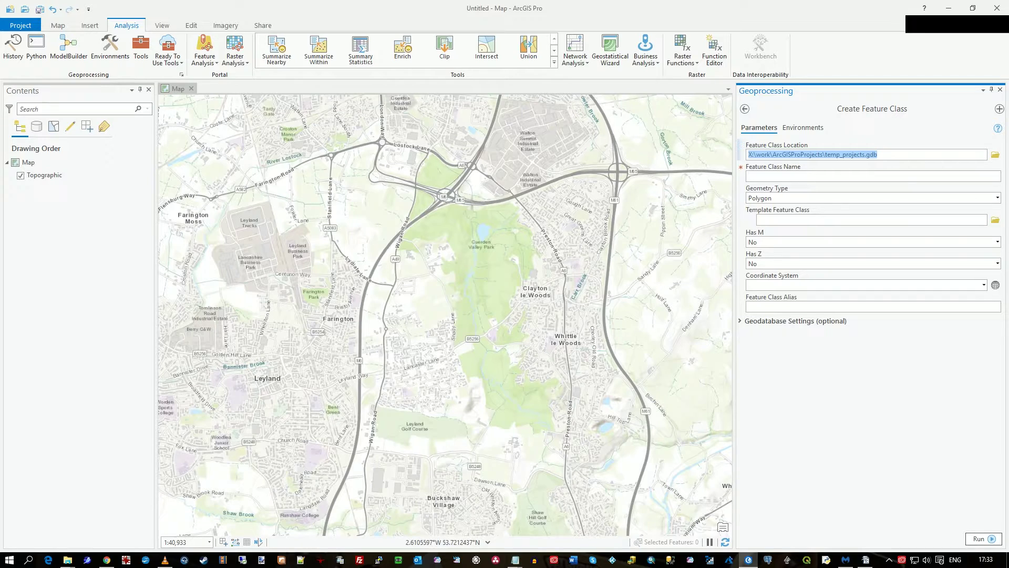
{"action": "key", "text": "ctrl+v"}
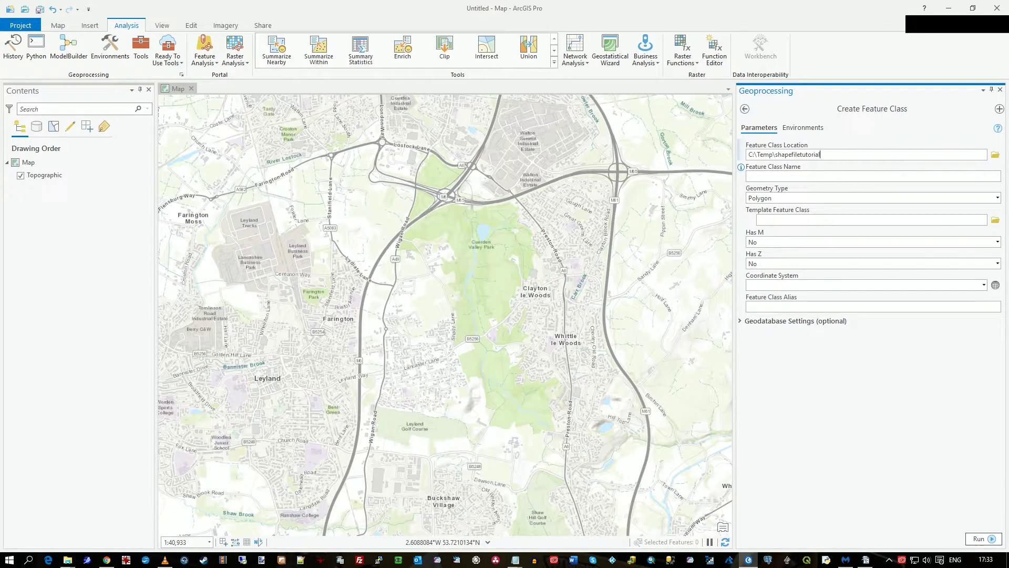
{"action": "left_click", "coordinate": [748, 175]}
{"action": "type", "text": "mynew"}
{"action": "key", "text": "BackSpace"}
{"action": "key", "text": "BackSpace"}
{"action": "key", "text": "BackSpace"}
{"action": "key", "text": "BackSpace"}
{"action": "type", "text": "newshapefile"}
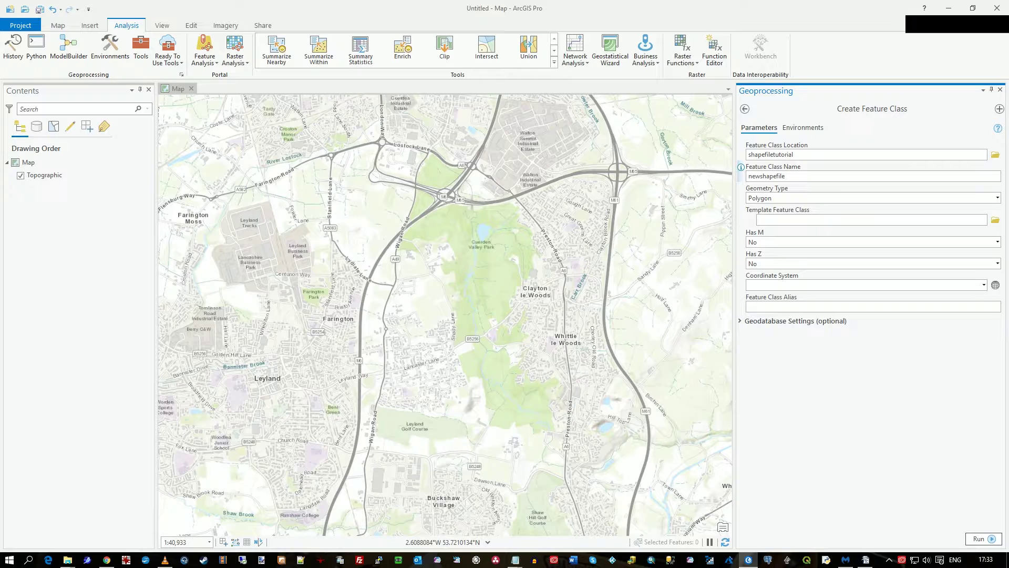
Create the shapefile with Point geometry and the British National Grid coordinate system.
{"action": "left_click", "coordinate": [997, 198]}
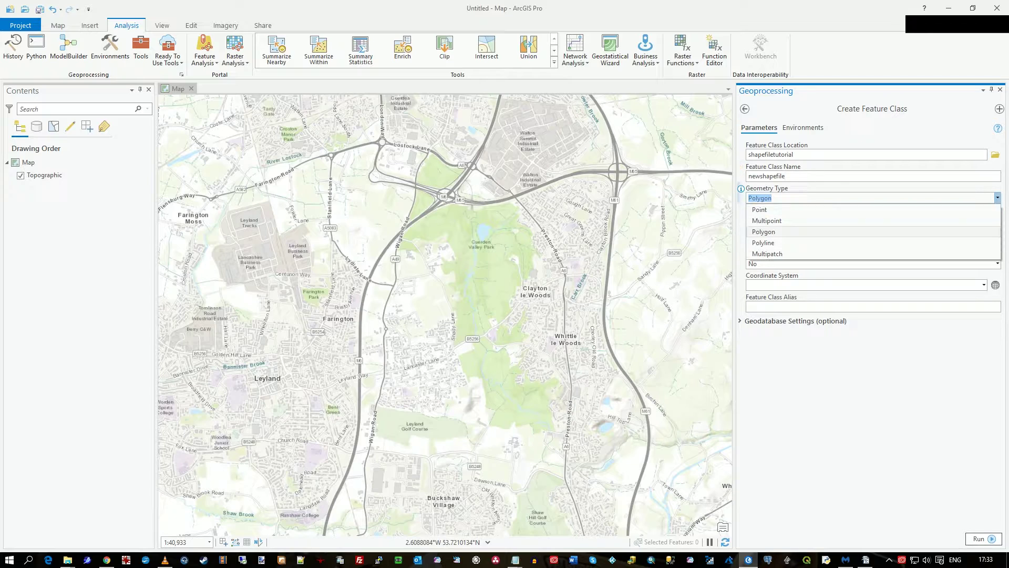
{"action": "left_click", "coordinate": [762, 209]}
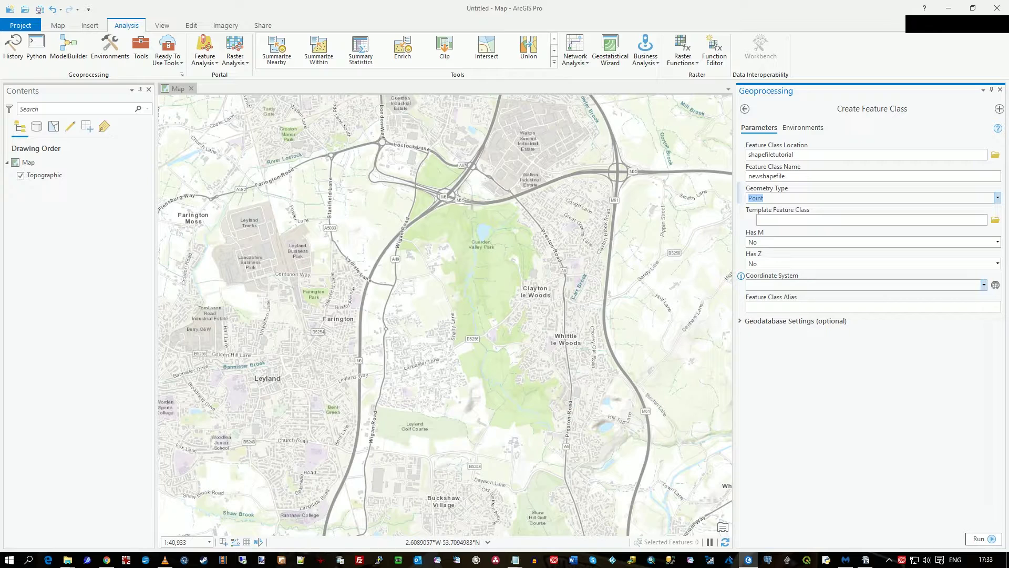
{"action": "left_click", "coordinate": [995, 284]}
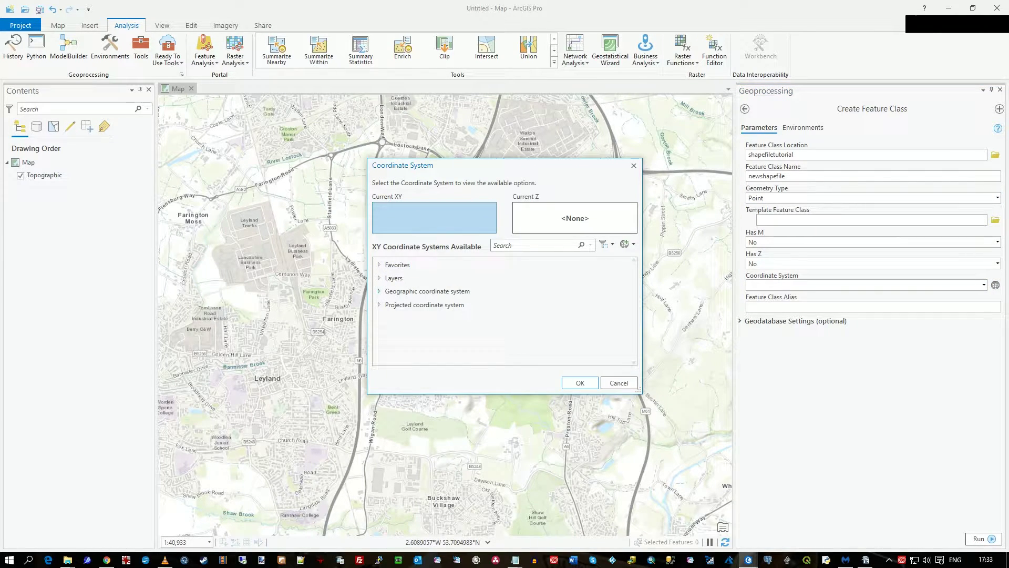
{"action": "left_click", "coordinate": [378, 264]}
{"action": "left_click", "coordinate": [433, 278]}
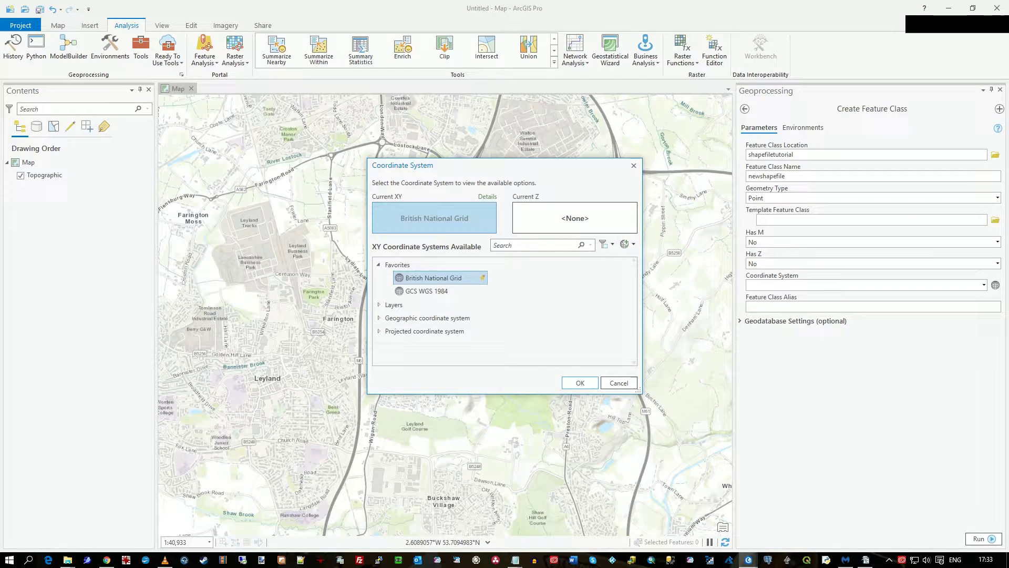
{"action": "left_click", "coordinate": [579, 383]}
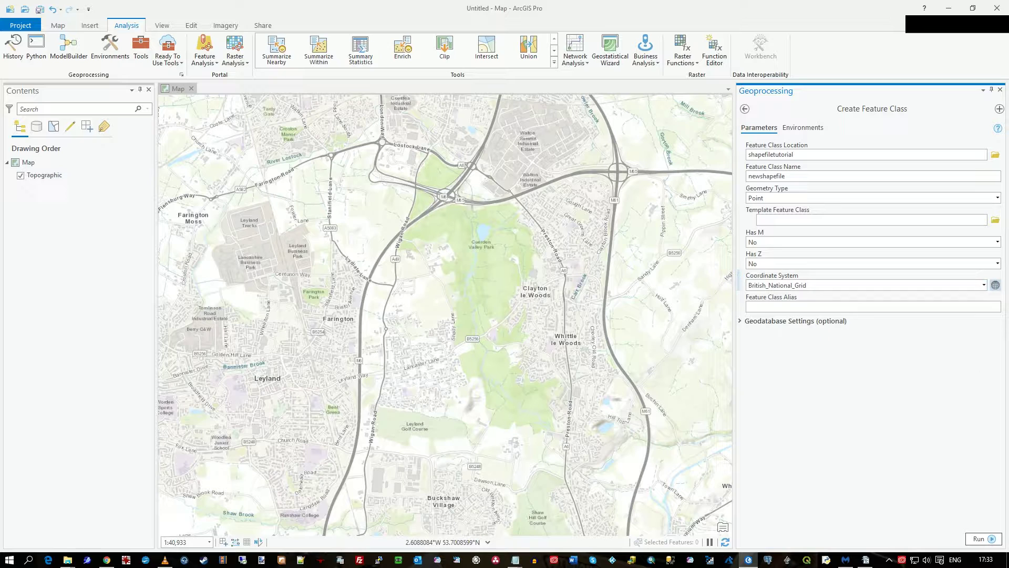
{"action": "left_click", "coordinate": [979, 538]}
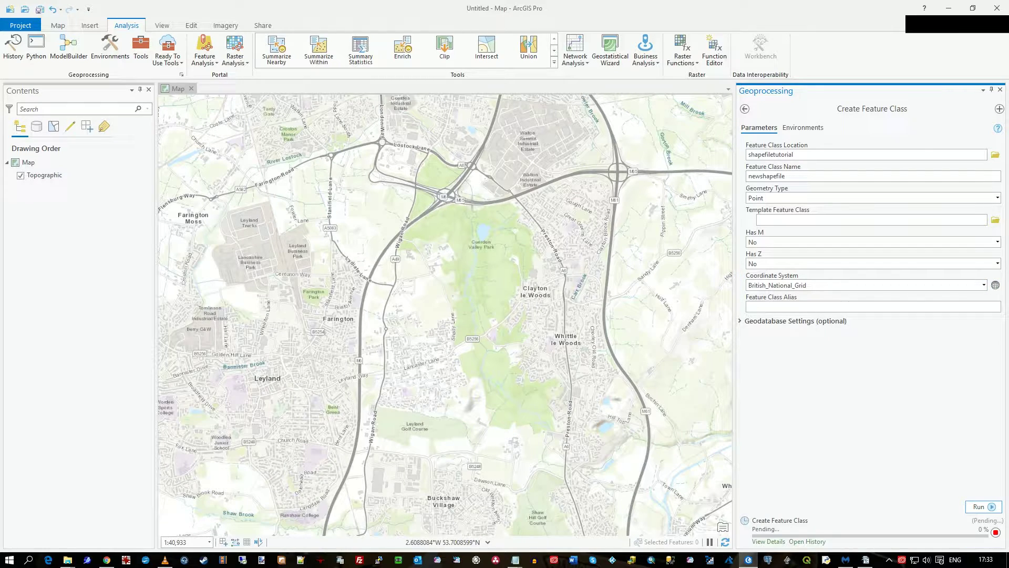
Switch to the shapefiletutorial folder in File Explorer and widen the Name column to inspect the full names of the generated files.
{"action": "left_click_drag", "start_coordinate": [0, 210], "coordinate": [565, 111]}
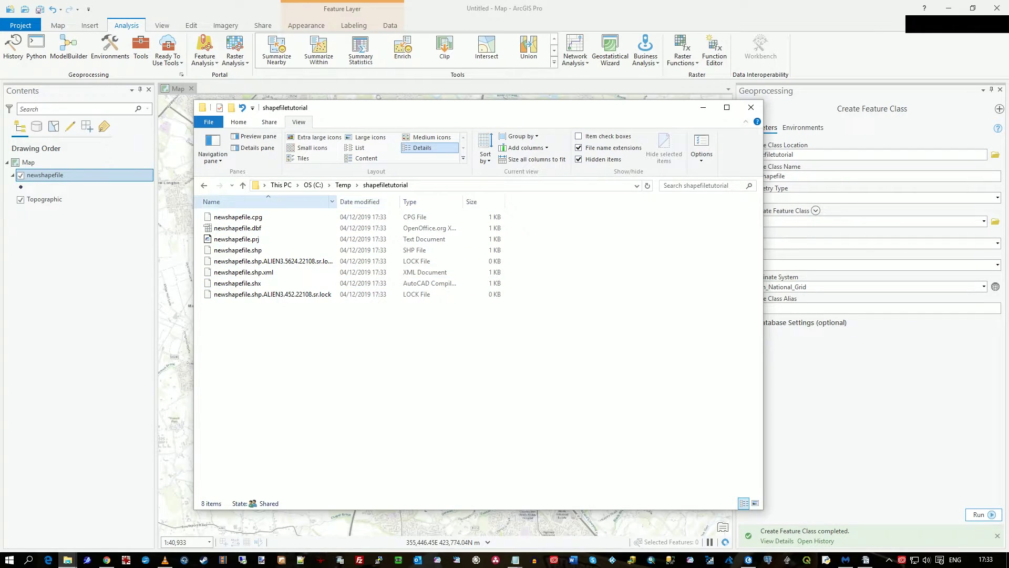
{"action": "left_click_drag", "start_coordinate": [336, 202], "coordinate": [435, 202]}
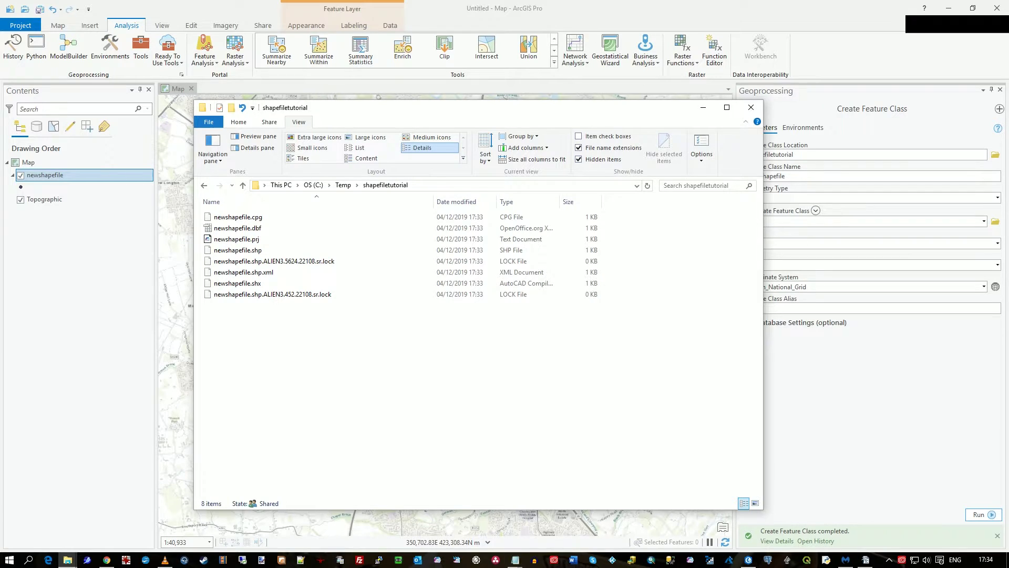
{"action": "key", "text": "alt+Tab"}
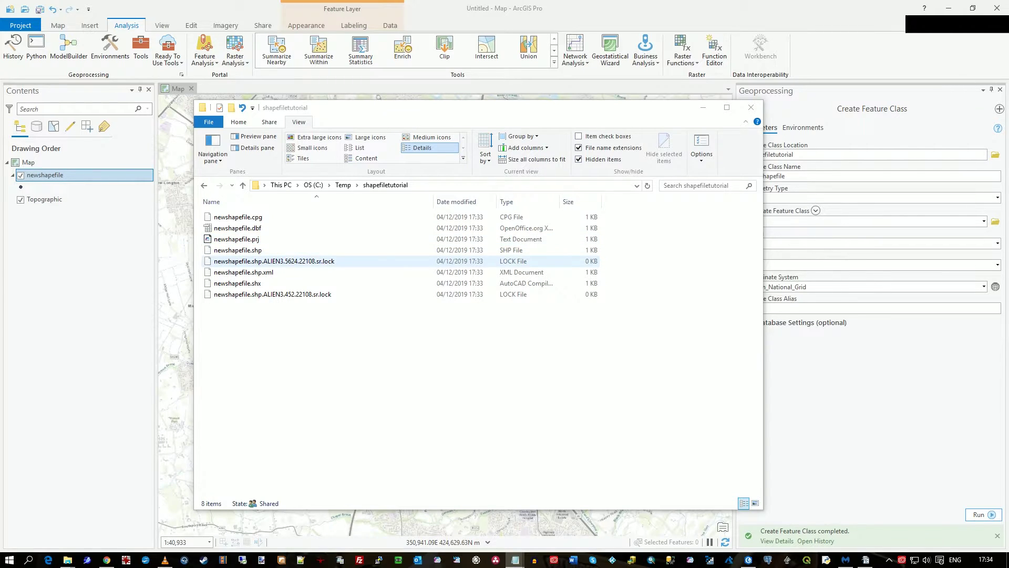
Examine the shapefile's core components by highlighting the newshapefile .shp, .shx and .dbf files individually and together.
{"action": "left_click", "coordinate": [238, 249]}
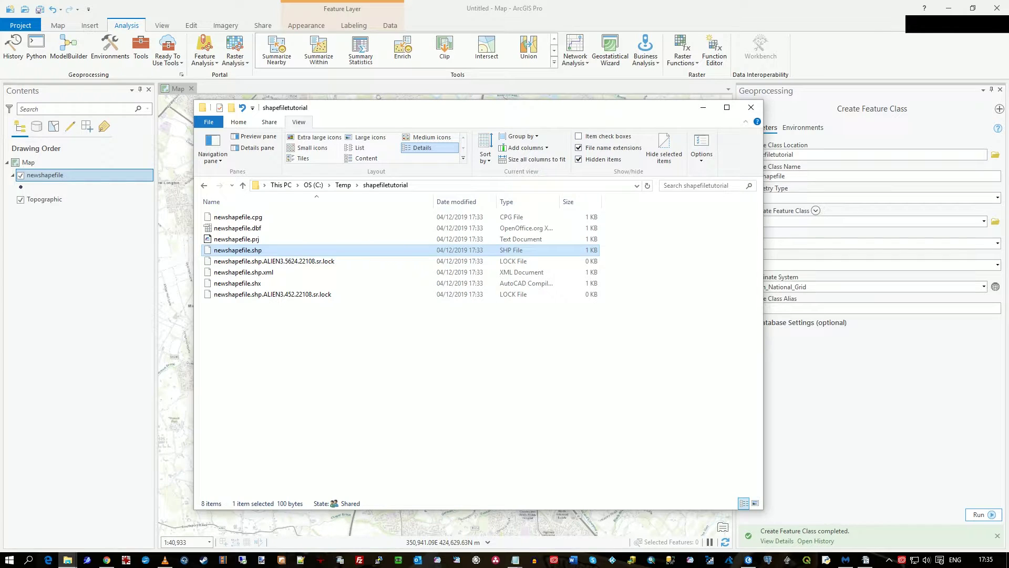
{"action": "left_click", "coordinate": [237, 283]}
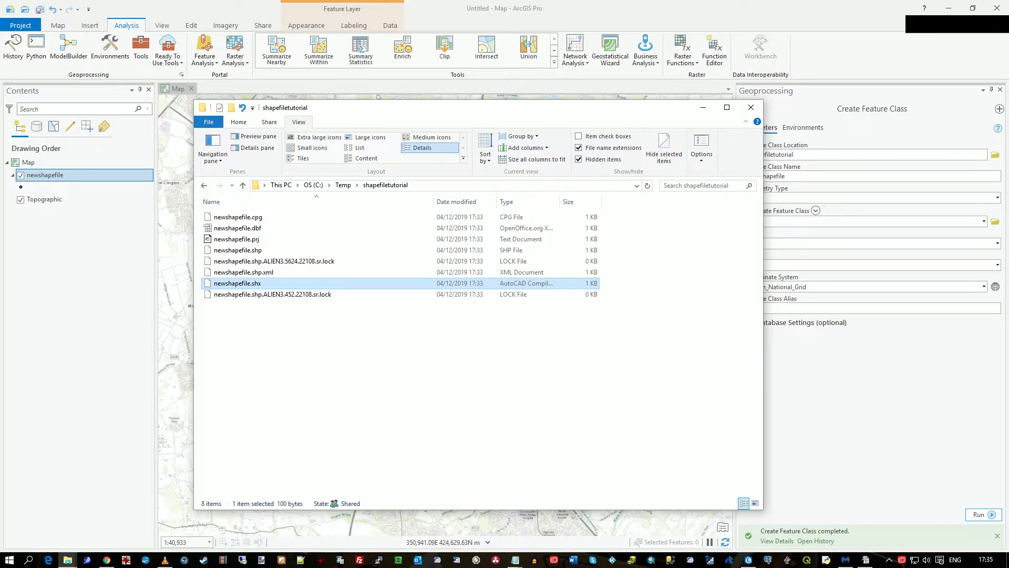
{"action": "left_click", "coordinate": [237, 250], "text": "ctrl"}
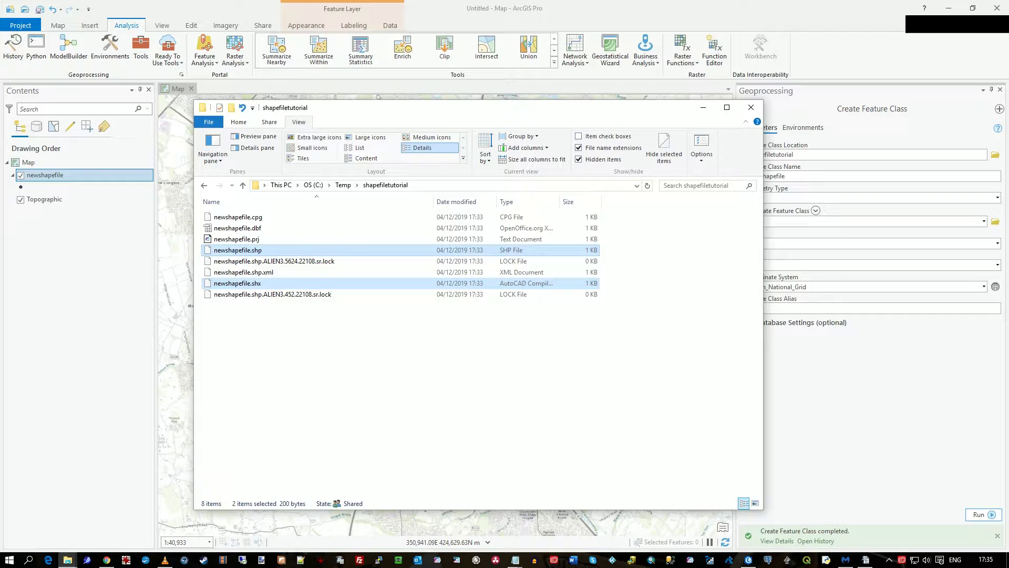
{"action": "left_click", "coordinate": [238, 227]}
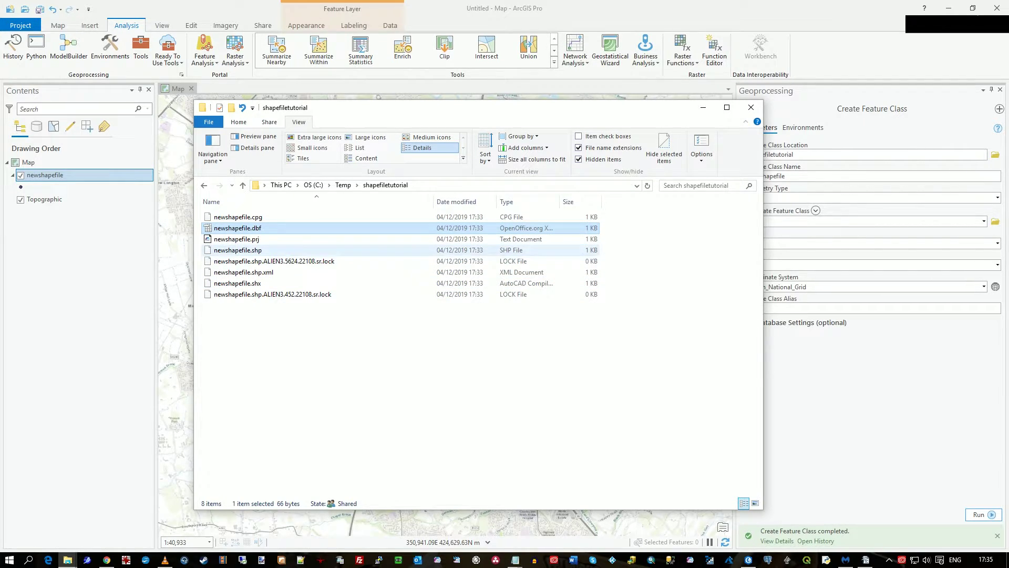
{"action": "left_click", "coordinate": [237, 282]}
{"action": "left_click", "coordinate": [238, 250], "text": "ctrl"}
{"action": "left_click", "coordinate": [237, 228], "text": "ctrl"}
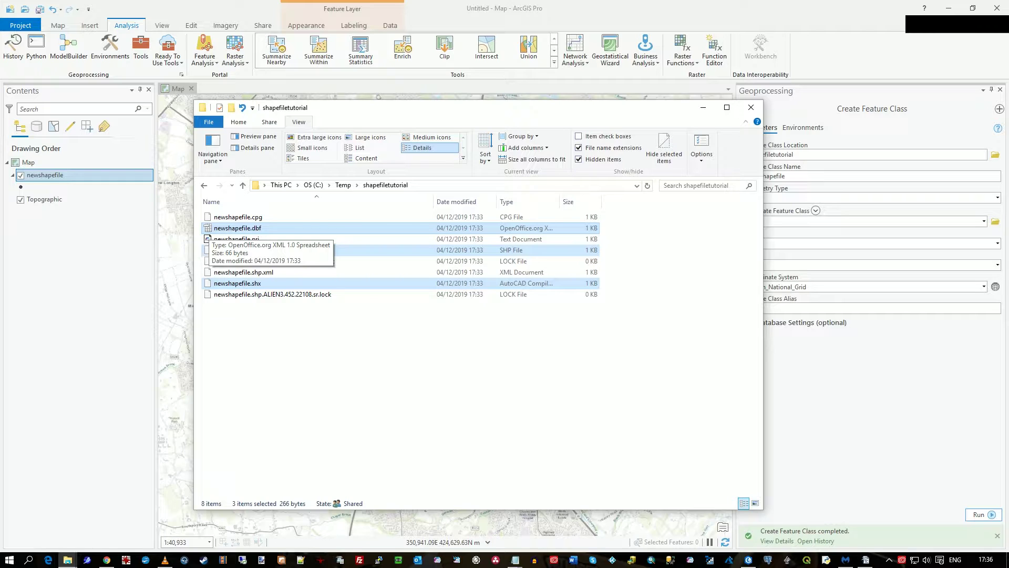
{"action": "left_click", "coordinate": [337, 316]}
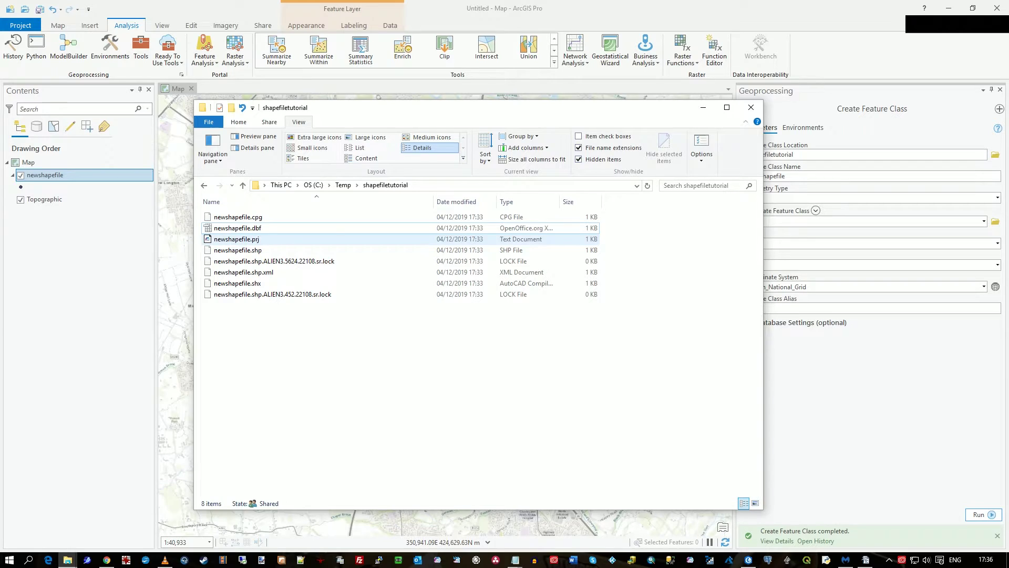
Open newshapefile.prj in Notepad to examine its coordinate system definition.
{"action": "left_click", "coordinate": [237, 239]}
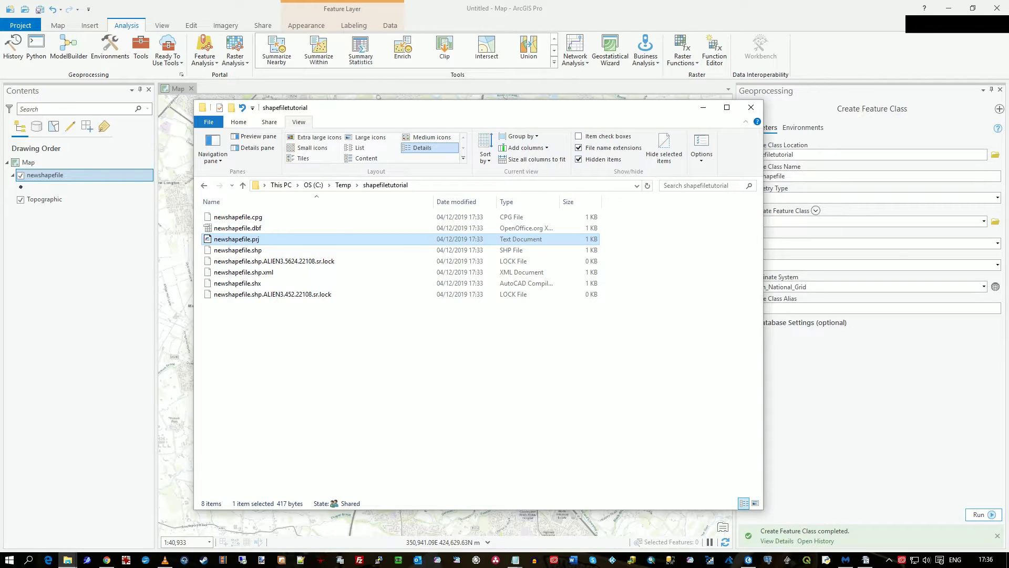
{"action": "right_click", "coordinate": [250, 240]}
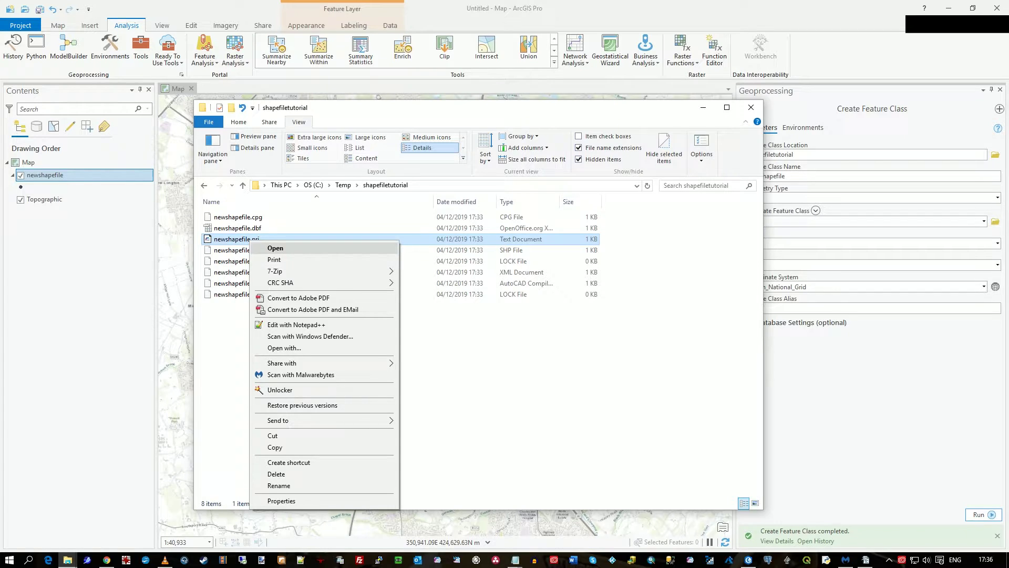
{"action": "left_click", "coordinate": [284, 347]}
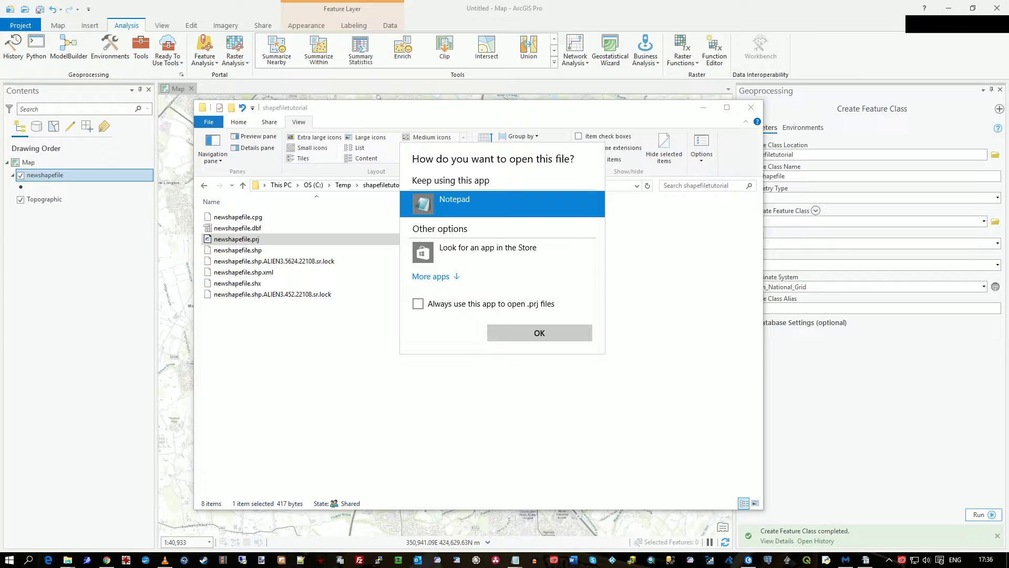
{"action": "key", "text": "Return"}
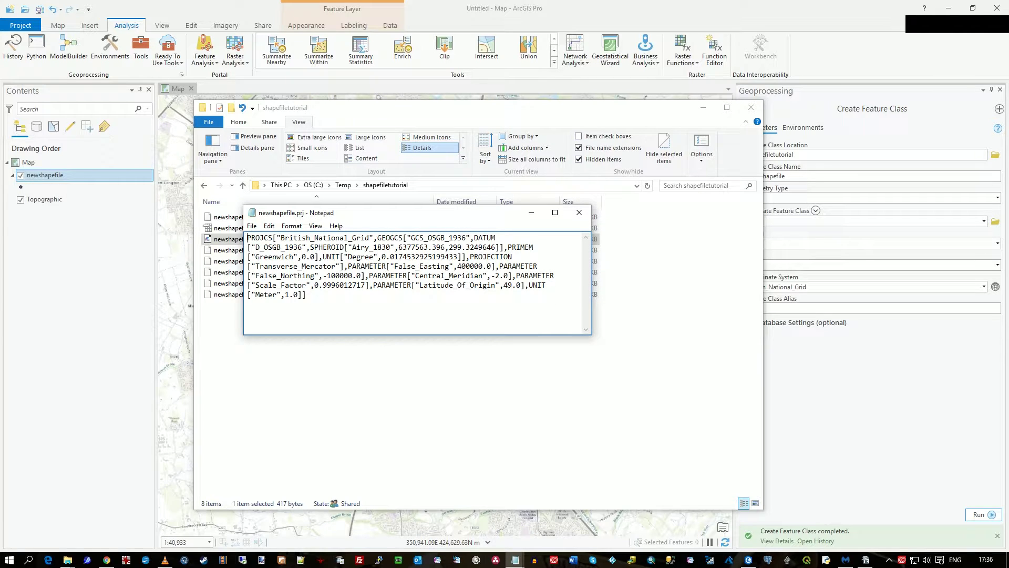
Enlarge and reposition the newshapefile.prj window, examine the British_National_Grid name and projection parameters by highlighting them, and close the file.
{"action": "left_click_drag", "start_coordinate": [590, 335], "coordinate": [778, 337]}
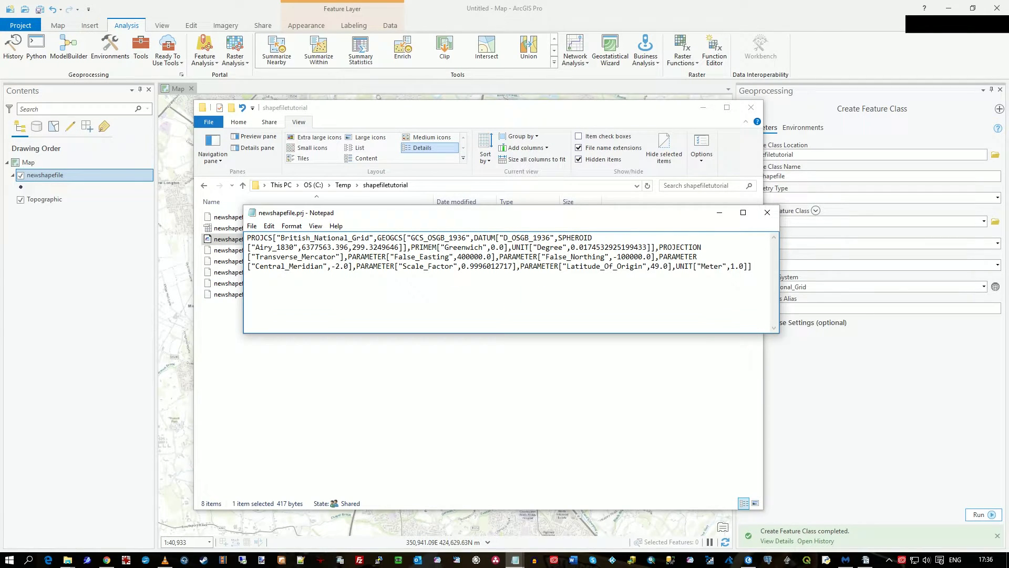
{"action": "left_click_drag", "start_coordinate": [473, 212], "coordinate": [437, 306]}
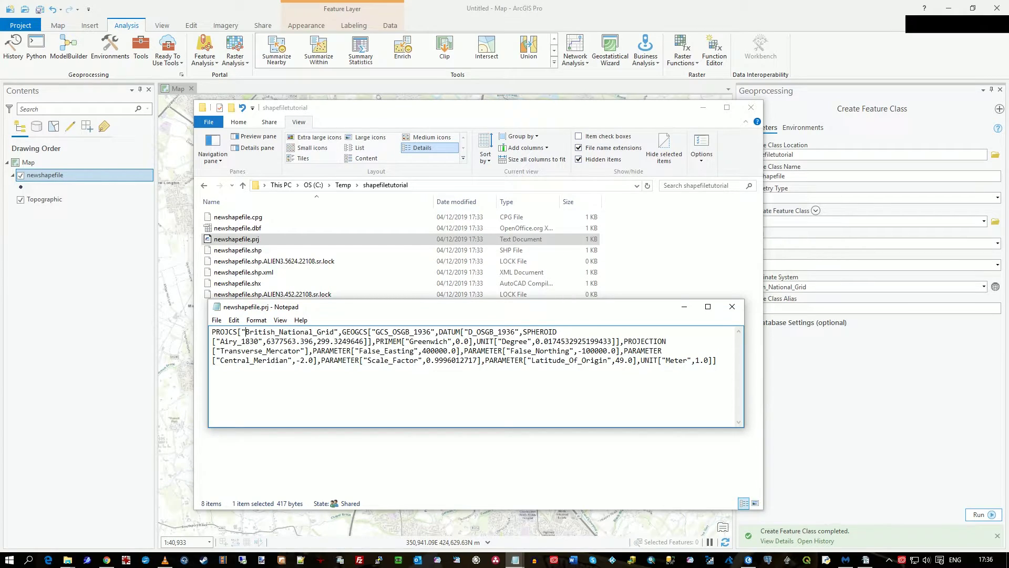
{"action": "left_click_drag", "start_coordinate": [246, 331], "coordinate": [335, 332]}
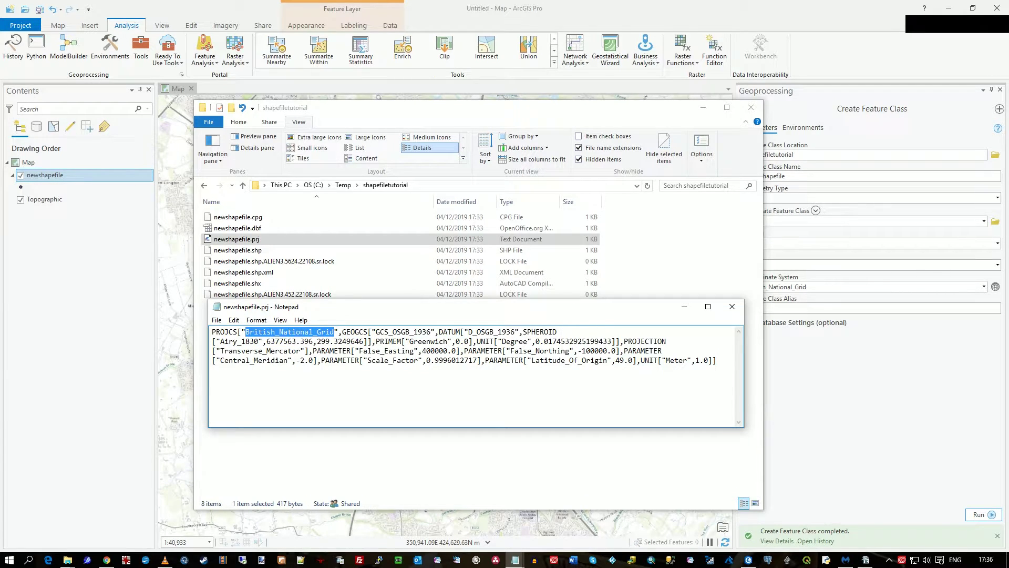
{"action": "left_click", "coordinate": [358, 360]}
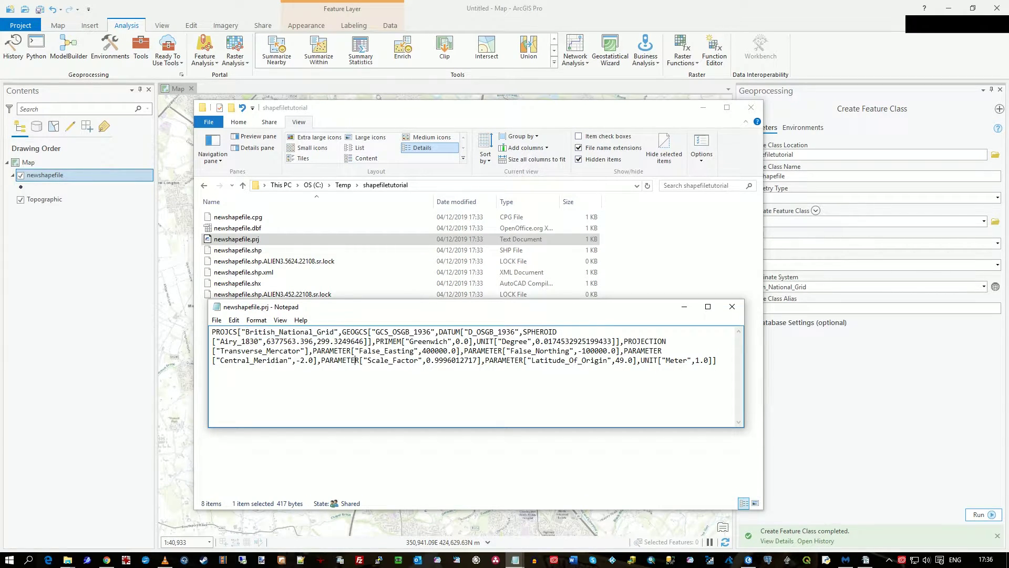
{"action": "left_click_drag", "start_coordinate": [664, 360], "coordinate": [212, 332]}
{"action": "left_click", "coordinate": [347, 360]}
{"action": "left_click_drag", "start_coordinate": [346, 360], "coordinate": [211, 341]}
{"action": "left_click", "coordinate": [439, 360]}
{"action": "left_click", "coordinate": [732, 307]}
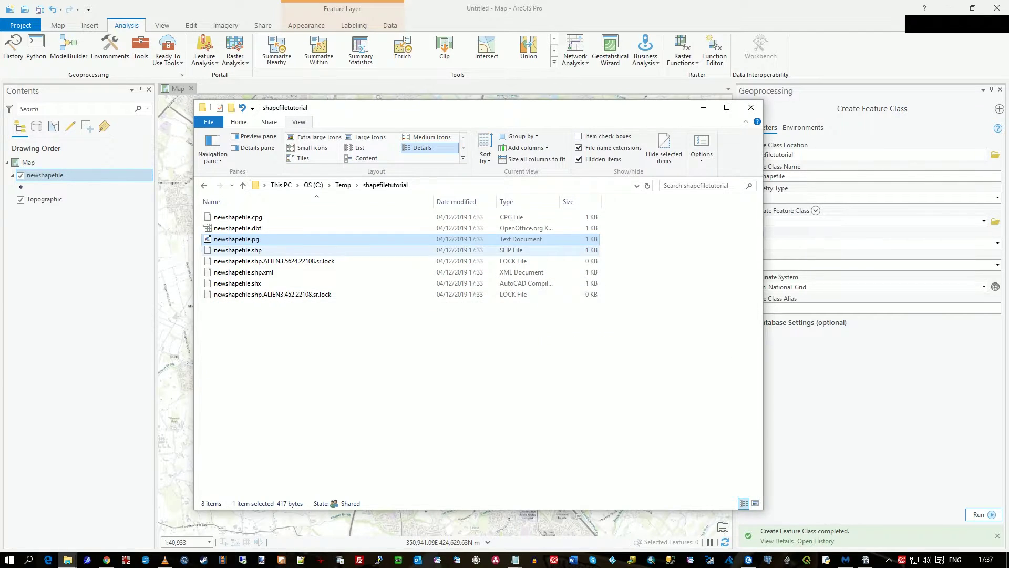
Compare the newshapefile .cpg, .prj and .dbf component files by highlighting them one at a time.
{"action": "left_click", "coordinate": [237, 216]}
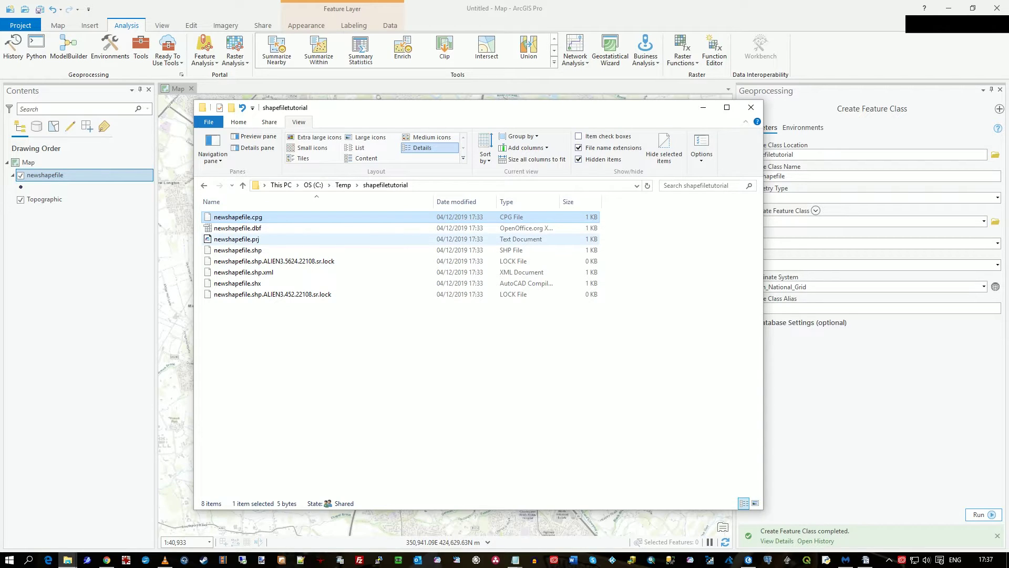
{"action": "left_click", "coordinate": [236, 238]}
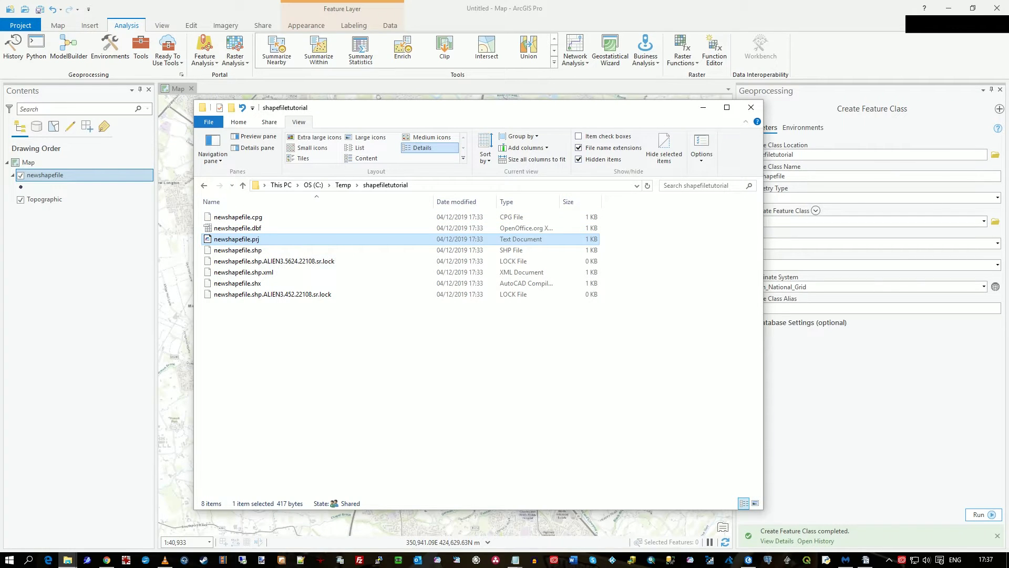
{"action": "left_click", "coordinate": [245, 217]}
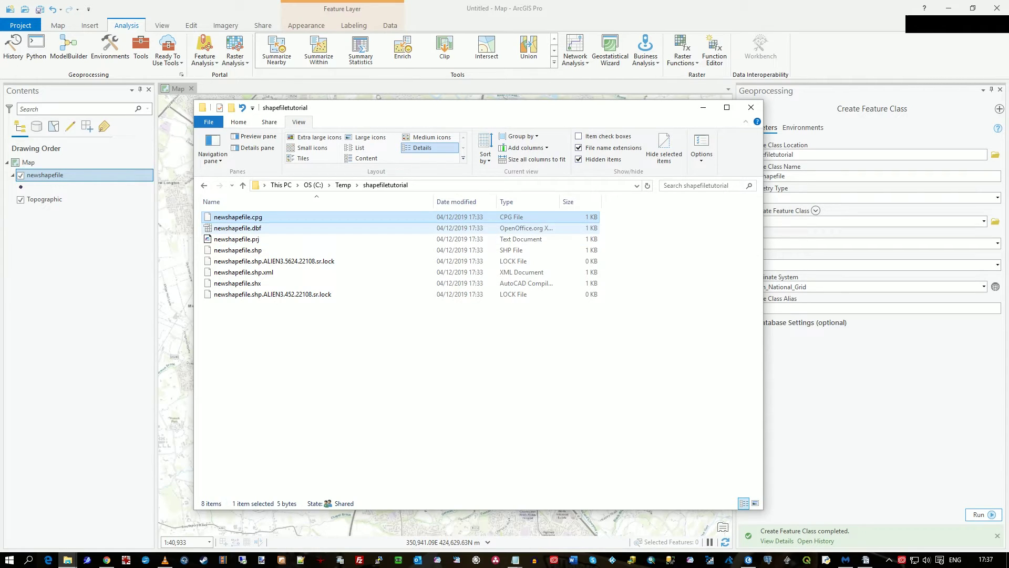
{"action": "left_click", "coordinate": [237, 228]}
{"action": "left_click", "coordinate": [237, 216]}
{"action": "left_click", "coordinate": [237, 227]}
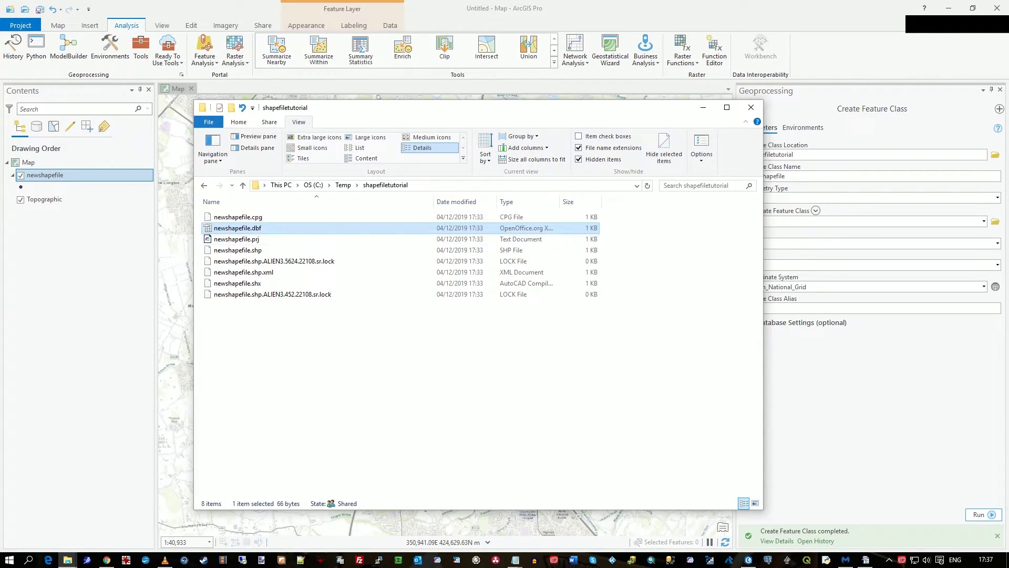
Open newshapefile.cpg with Notepad as the default app for .cpg files, examine its character encoding, and close it.
{"action": "left_click", "coordinate": [254, 217]}
{"action": "right_click", "coordinate": [255, 216]}
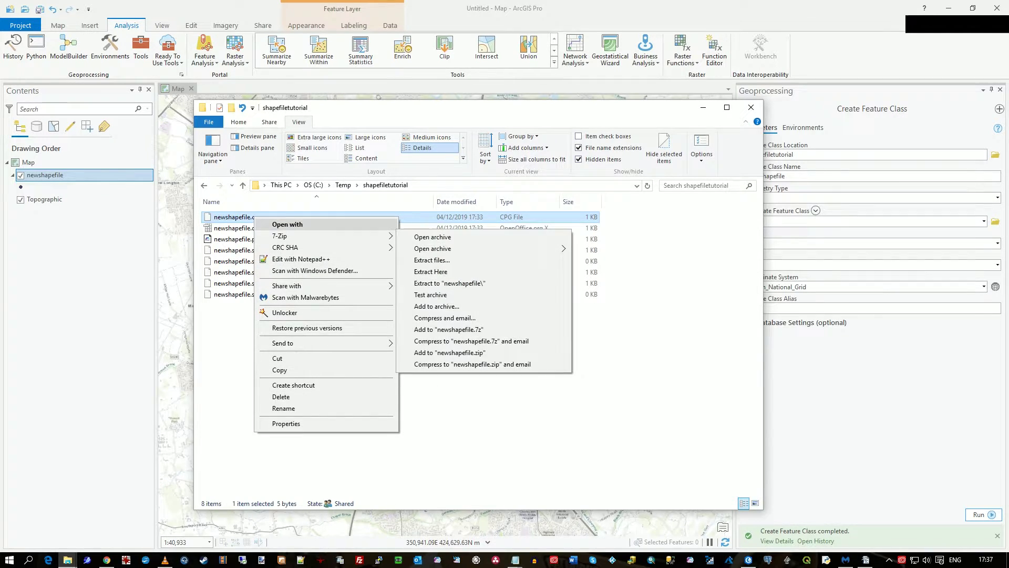
{"action": "left_click", "coordinate": [287, 224]}
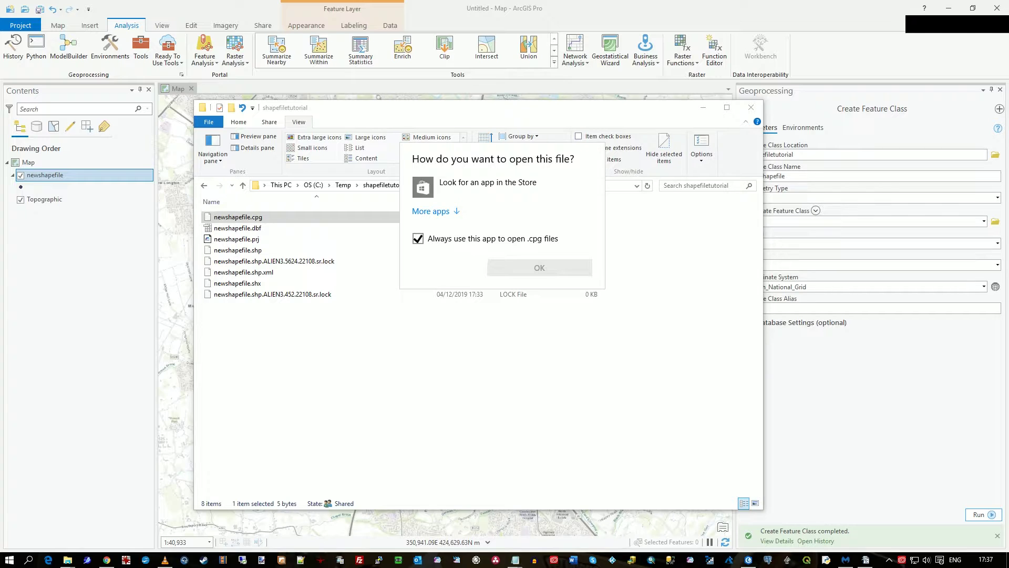
{"action": "left_click", "coordinate": [436, 211]}
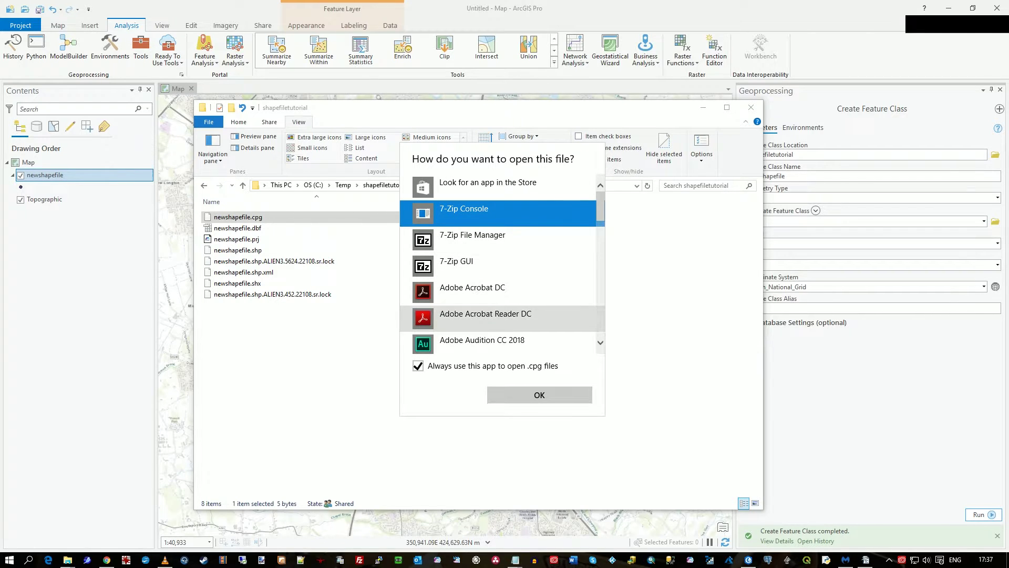
{"action": "scroll", "coordinate": [499, 313], "scroll_direction": "down", "scroll_amount": 3}
{"action": "scroll", "coordinate": [499, 313], "scroll_direction": "down", "scroll_amount": 5}
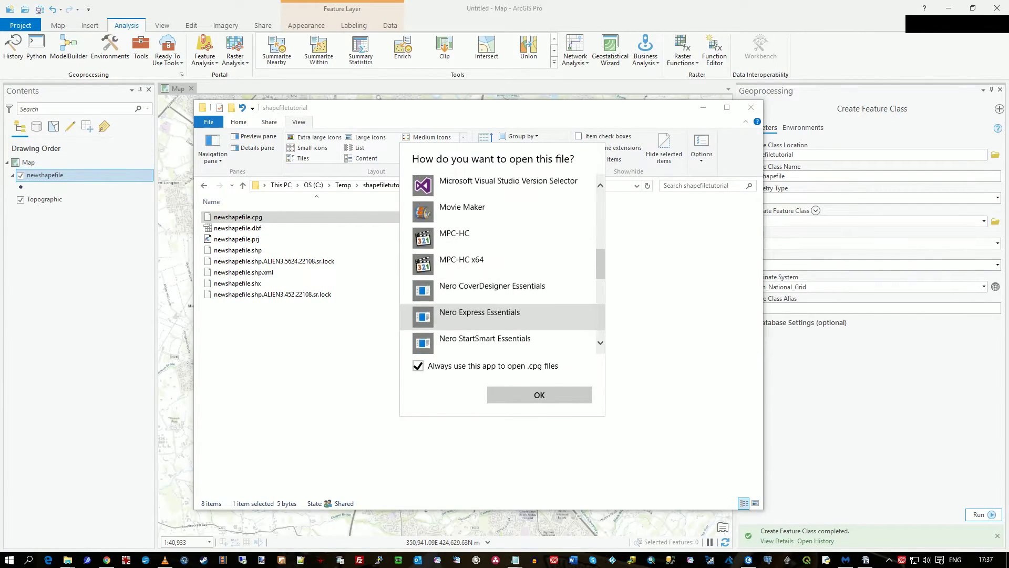
{"action": "left_click", "coordinate": [454, 222]}
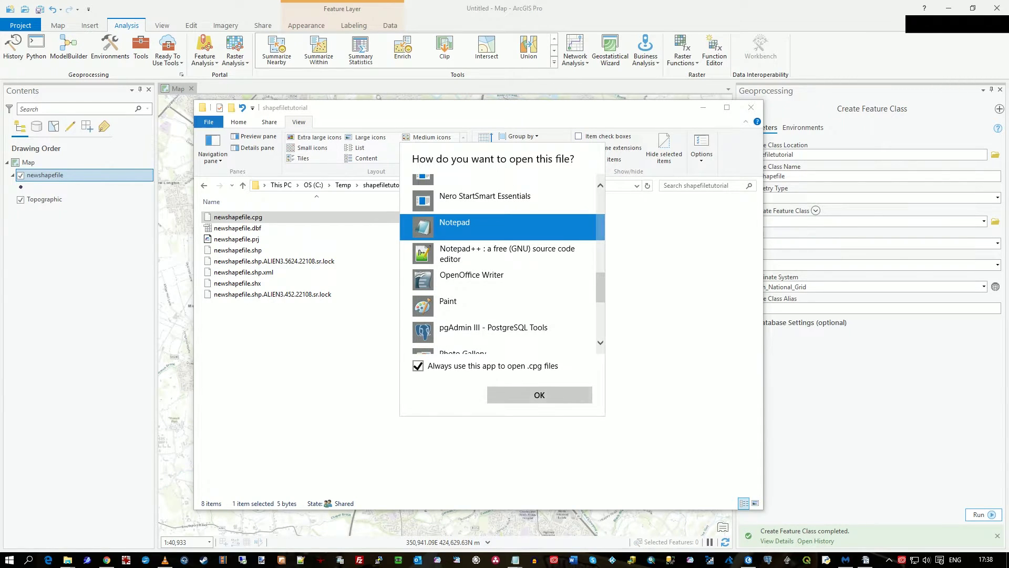
{"action": "left_click", "coordinate": [539, 394]}
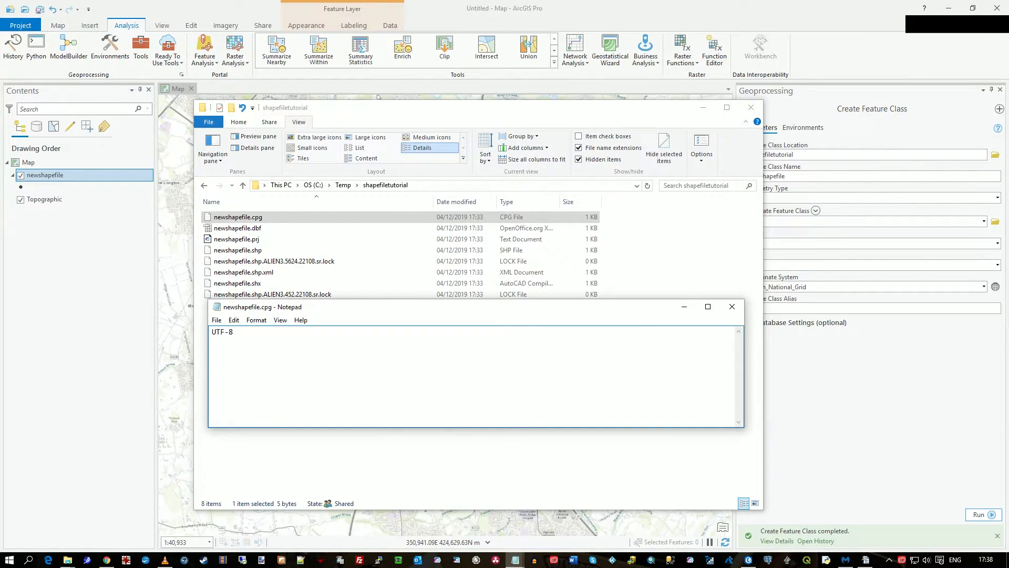
{"action": "key", "text": "ctrl+a"}
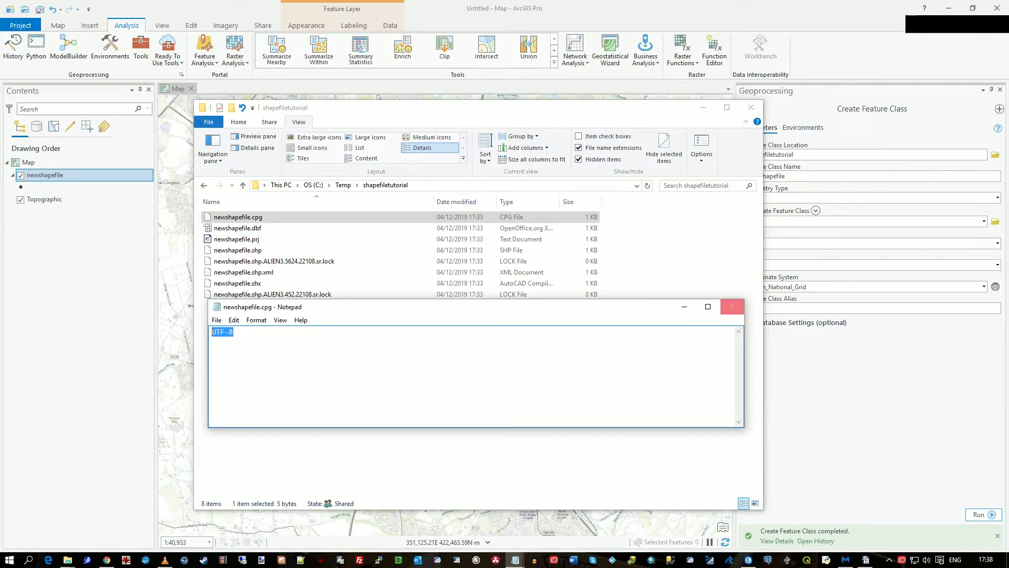
{"action": "left_click", "coordinate": [731, 306]}
Highlight newshapefile.dbf and its .cpg companion, followed by the newshapefile.shp.xml metadata file, to examine the file types.
{"action": "left_click", "coordinate": [237, 227]}
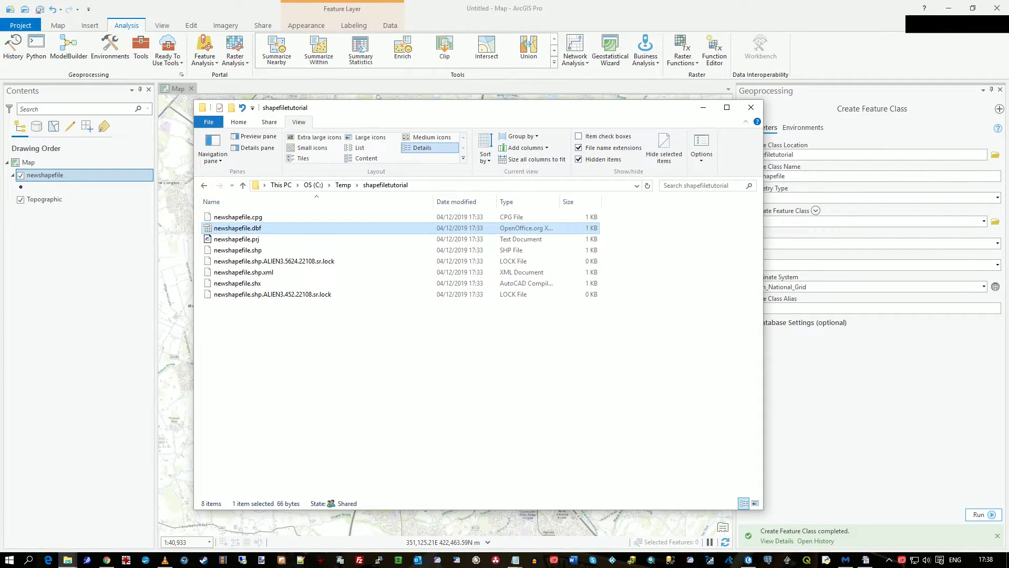
{"action": "left_click", "coordinate": [237, 216]}
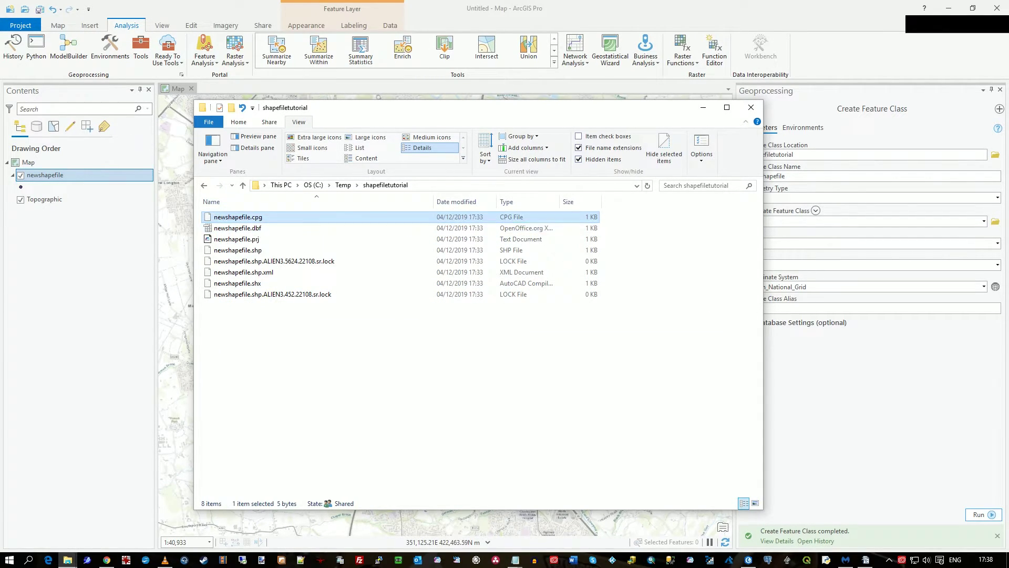
{"action": "left_click", "coordinate": [252, 227]}
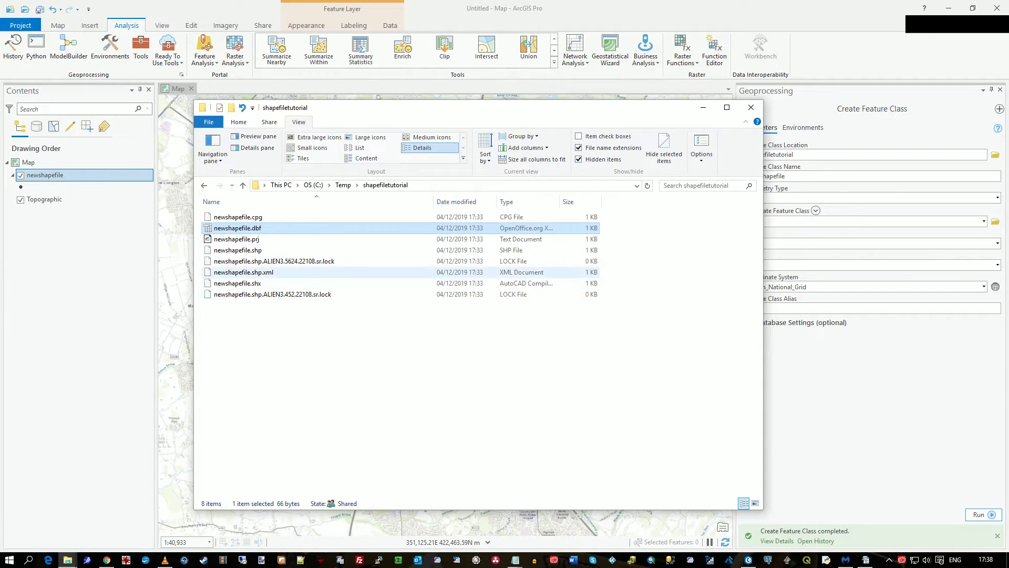
{"action": "left_click", "coordinate": [252, 272]}
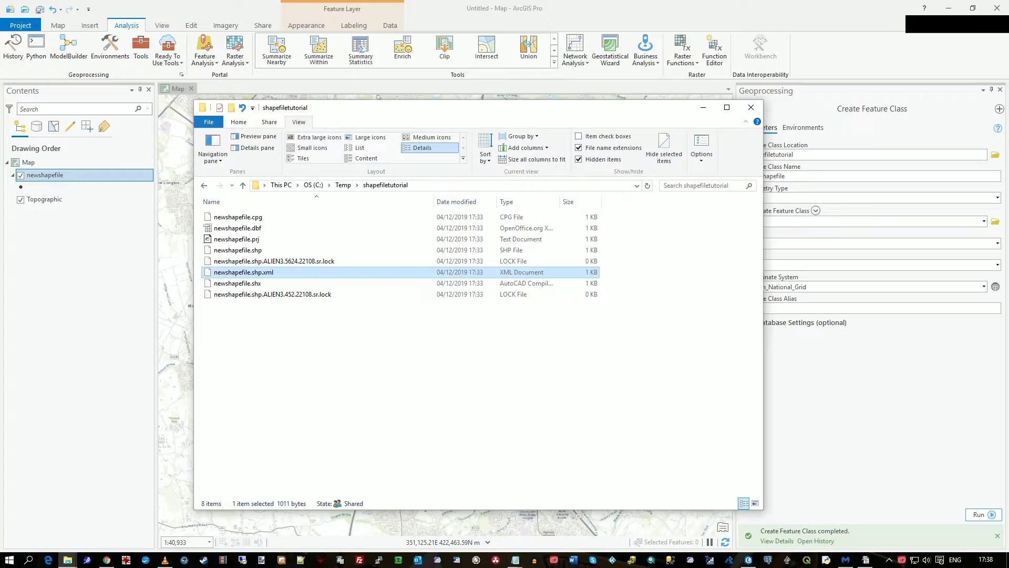
Examine the two newshapefile .sr.lock files by highlighting them together, clearing the selection, and highlighting the first one again.
{"action": "left_click", "coordinate": [273, 260]}
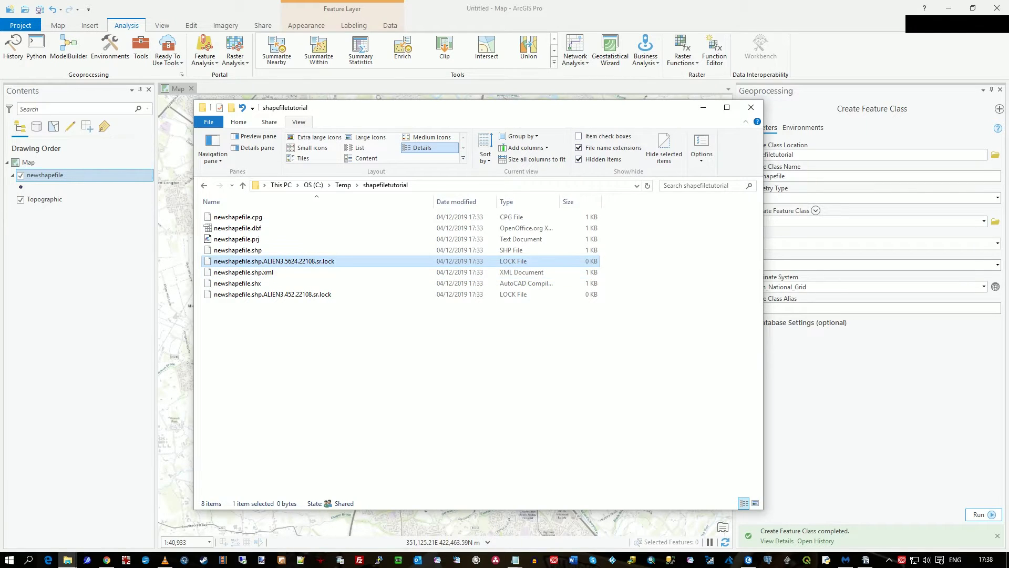
{"action": "left_click", "coordinate": [273, 294], "text": "ctrl"}
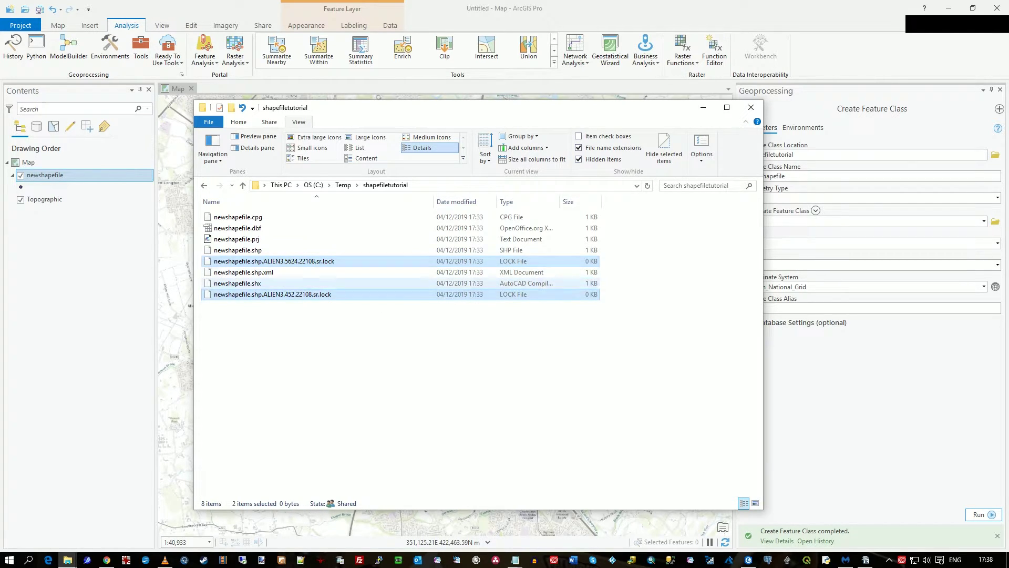
{"action": "left_click", "coordinate": [337, 337]}
{"action": "left_click", "coordinate": [273, 260]}
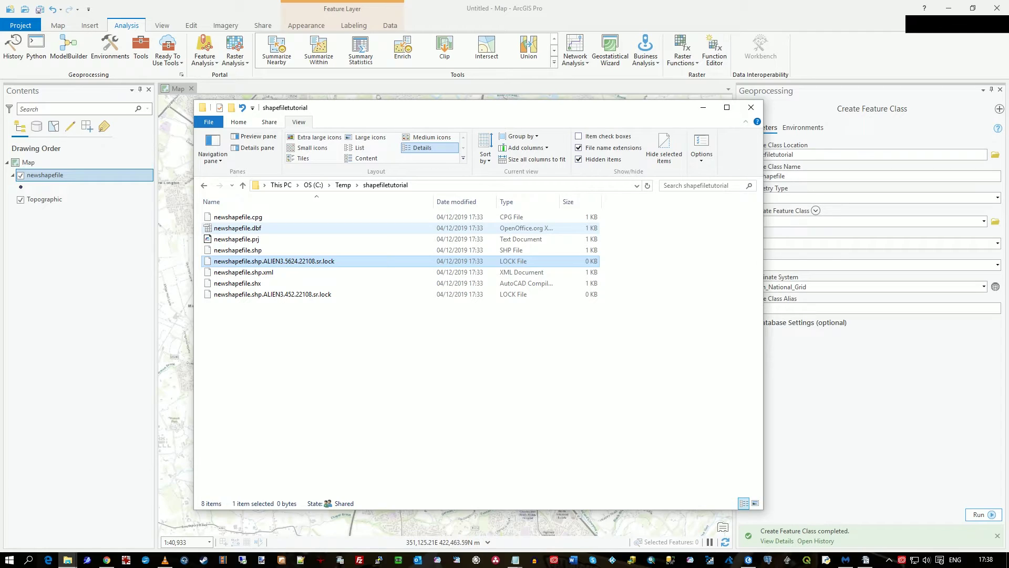
Highlight the newshapefile .dbf, .prj, .shp and .shx files together to review the main components, and clear the selection.
{"action": "left_click", "coordinate": [259, 228]}
{"action": "left_click", "coordinate": [259, 238], "text": "ctrl"}
{"action": "left_click", "coordinate": [259, 249], "text": "ctrl"}
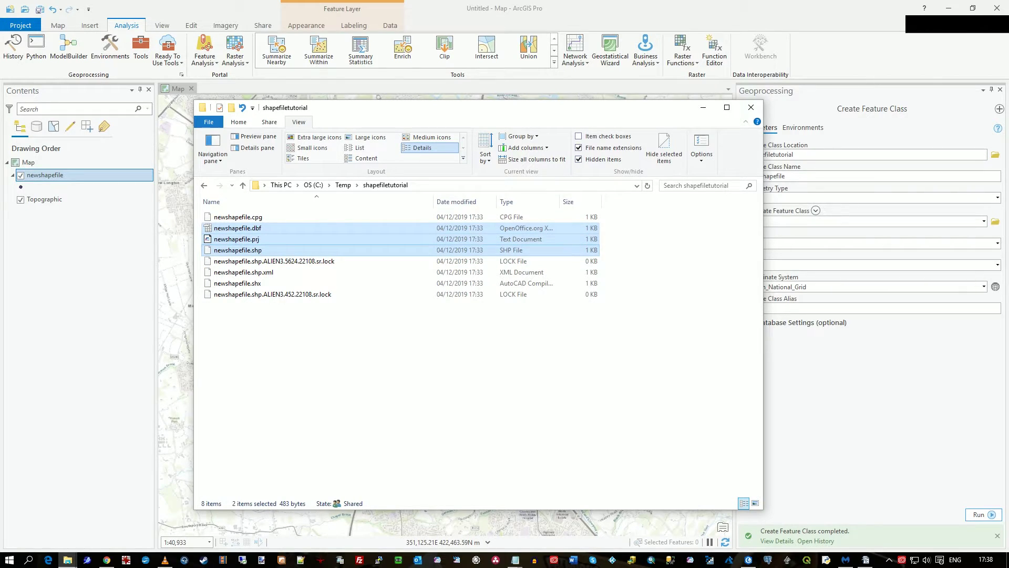
{"action": "left_click", "coordinate": [259, 283], "text": "ctrl"}
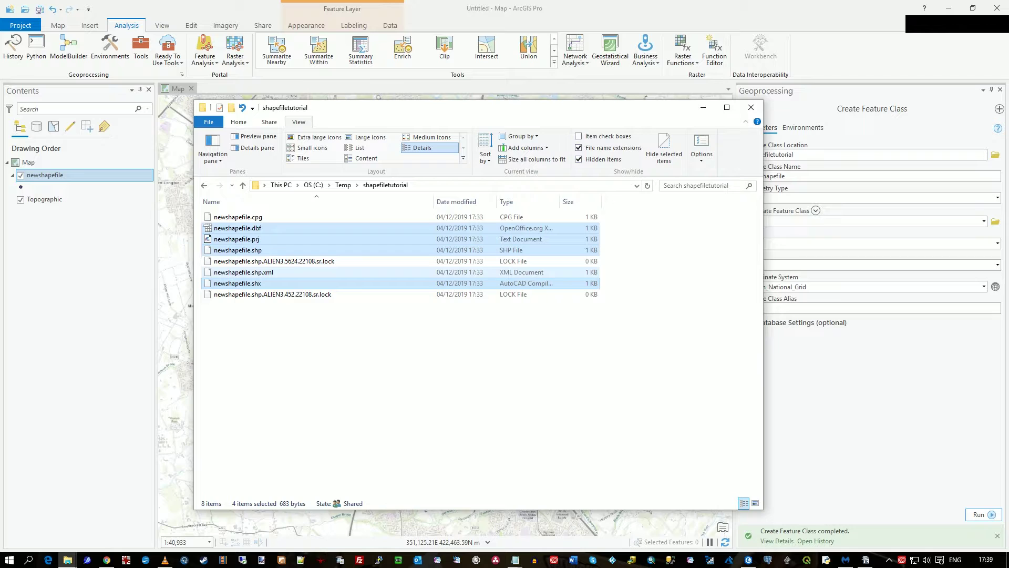
{"action": "left_click", "coordinate": [265, 321]}
Open newshapefile.shp.xml in Notepad, and enlarge and reposition its window so the metadata is readable.
{"action": "left_click", "coordinate": [264, 272]}
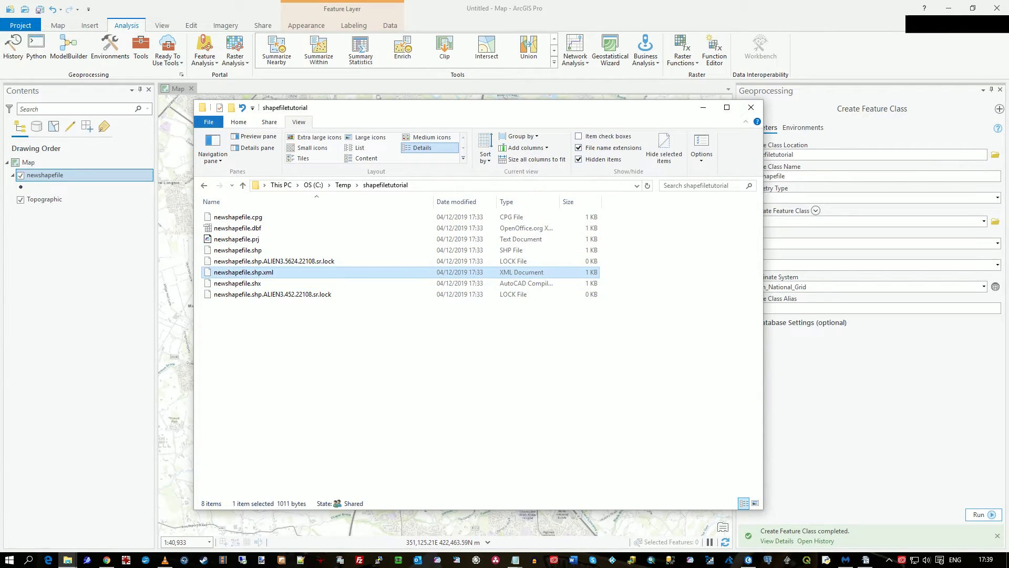
{"action": "right_click", "coordinate": [256, 274]}
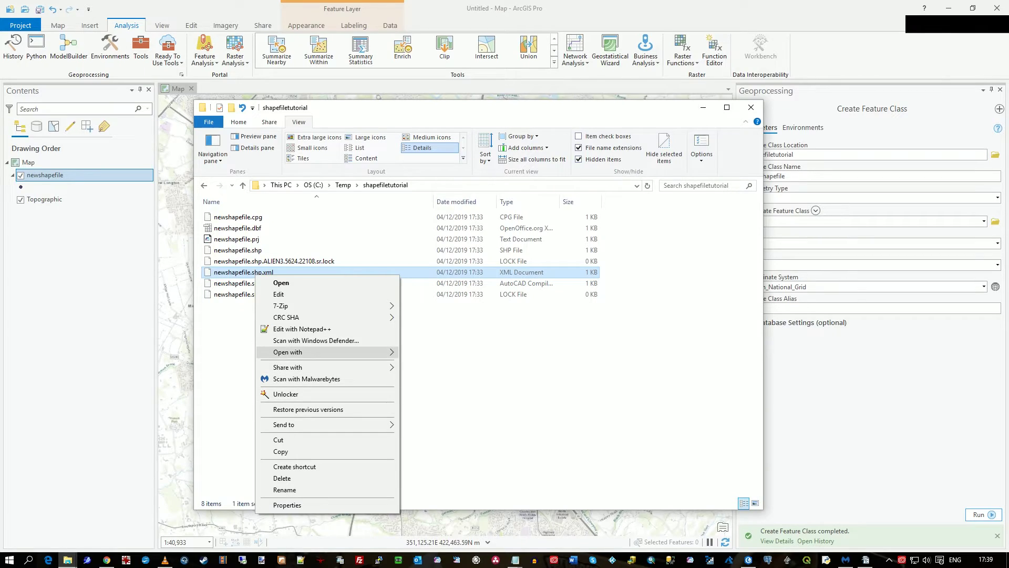
{"action": "mouse_move", "coordinate": [315, 352]}
{"action": "left_click", "coordinate": [427, 387]}
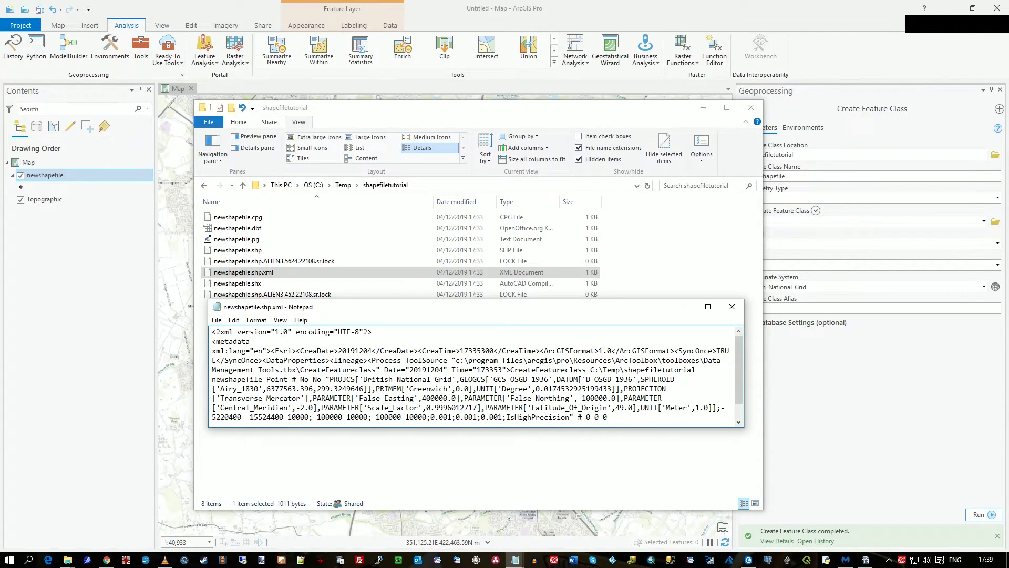
{"action": "left_click_drag", "start_coordinate": [742, 428], "coordinate": [813, 487]}
{"action": "left_click_drag", "start_coordinate": [606, 307], "coordinate": [567, 184]}
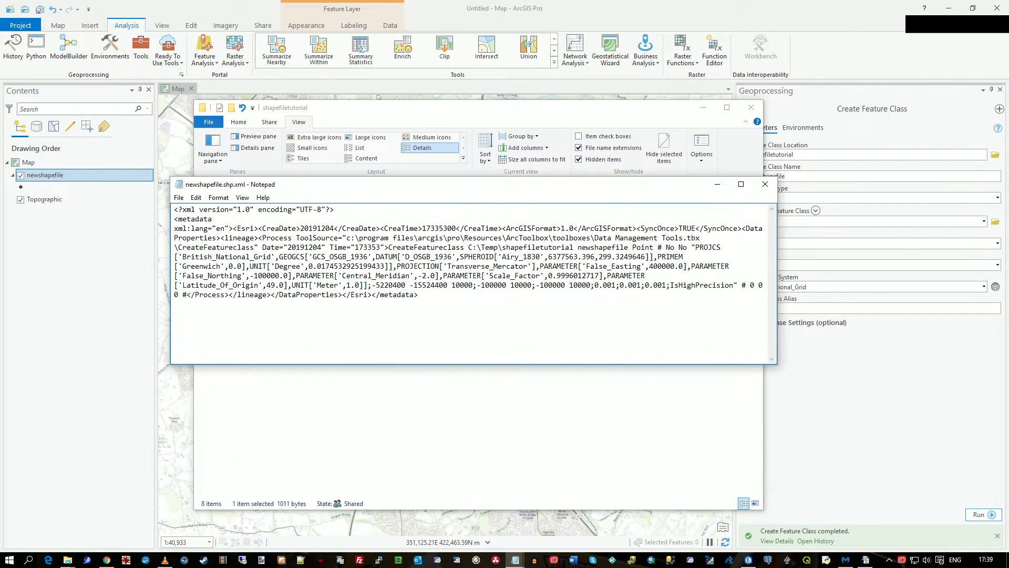
Examine the Create Feature Class process and coordinate system entries in the metadata by highlighting them, and close the file.
{"action": "left_click_drag", "start_coordinate": [439, 256], "coordinate": [439, 266]}
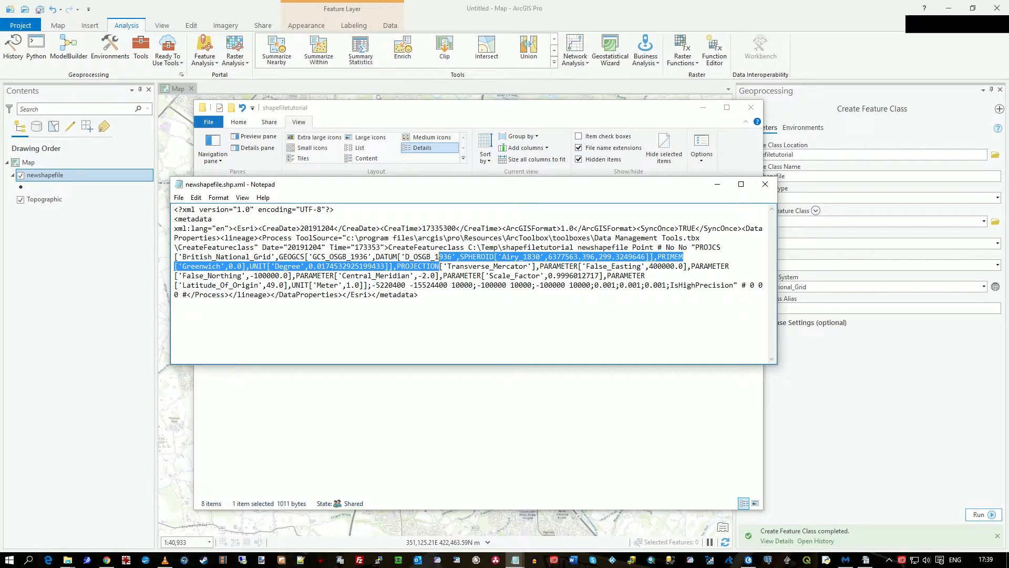
{"action": "left_click_drag", "start_coordinate": [305, 238], "coordinate": [721, 247]}
{"action": "left_click", "coordinate": [678, 266]}
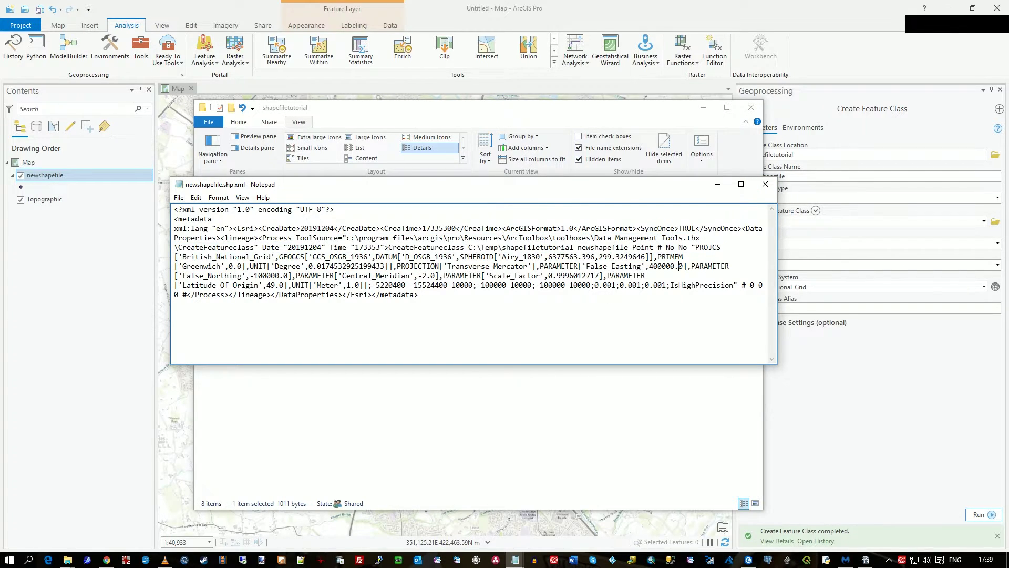
{"action": "left_click_drag", "start_coordinate": [662, 237], "coordinate": [216, 219]}
{"action": "left_click", "coordinate": [437, 266]}
{"action": "left_click_drag", "start_coordinate": [481, 238], "coordinate": [216, 219]}
{"action": "left_click", "coordinate": [216, 219]}
{"action": "left_click_drag", "start_coordinate": [418, 294], "coordinate": [203, 237]}
{"action": "left_click", "coordinate": [590, 285]}
{"action": "left_click", "coordinate": [765, 184]}
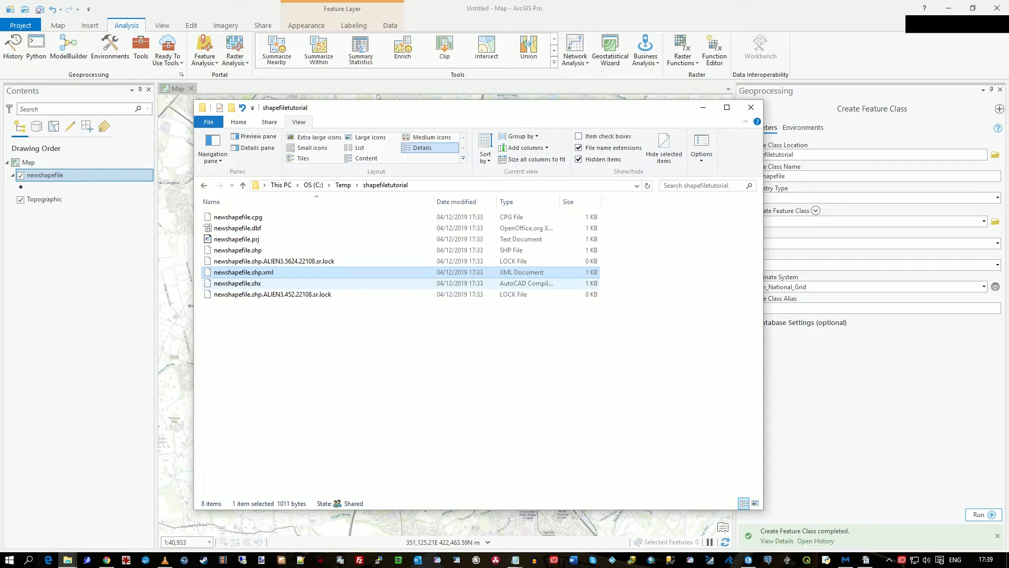
Review the .shx, .shp, .prj and .dbf files as a group once more, clear the selection, and shrink the folder window.
{"action": "left_click", "coordinate": [237, 283]}
{"action": "left_click", "coordinate": [238, 250], "text": "ctrl"}
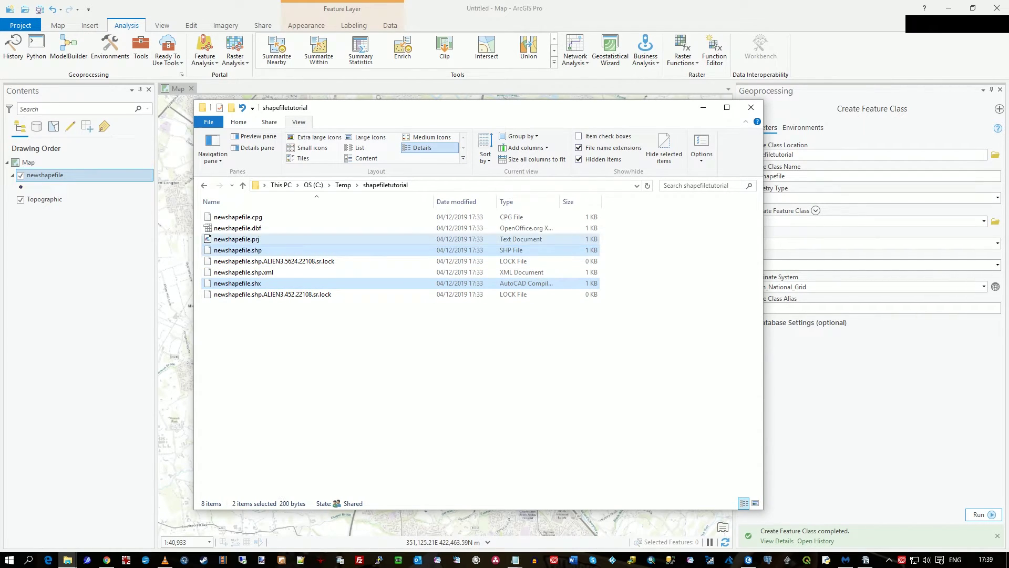
{"action": "left_click", "coordinate": [238, 283], "text": "ctrl"}
{"action": "left_click", "coordinate": [238, 229], "text": "ctrl"}
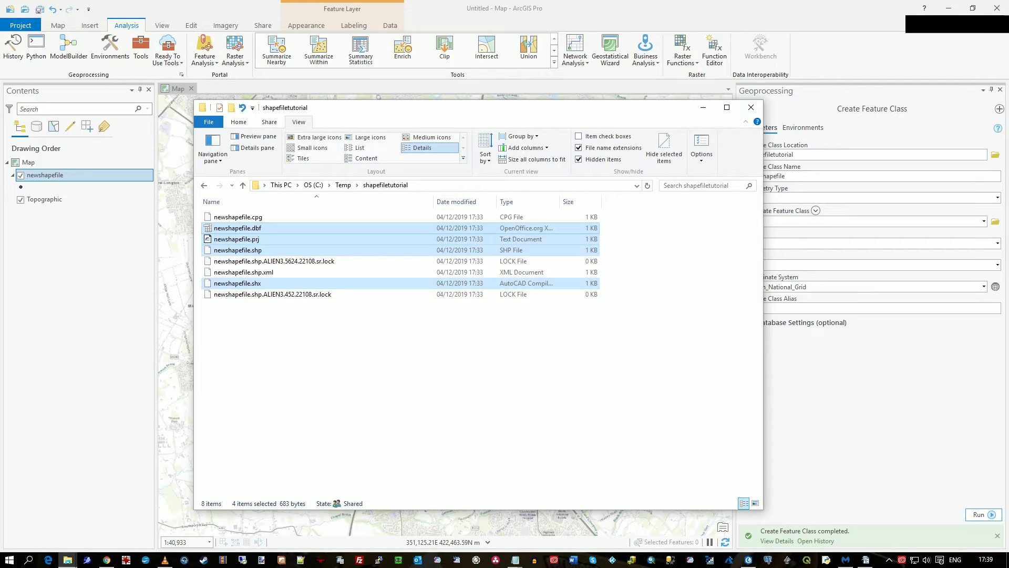
{"action": "left_click", "coordinate": [561, 326]}
{"action": "left_click_drag", "start_coordinate": [762, 508], "coordinate": [699, 403]}
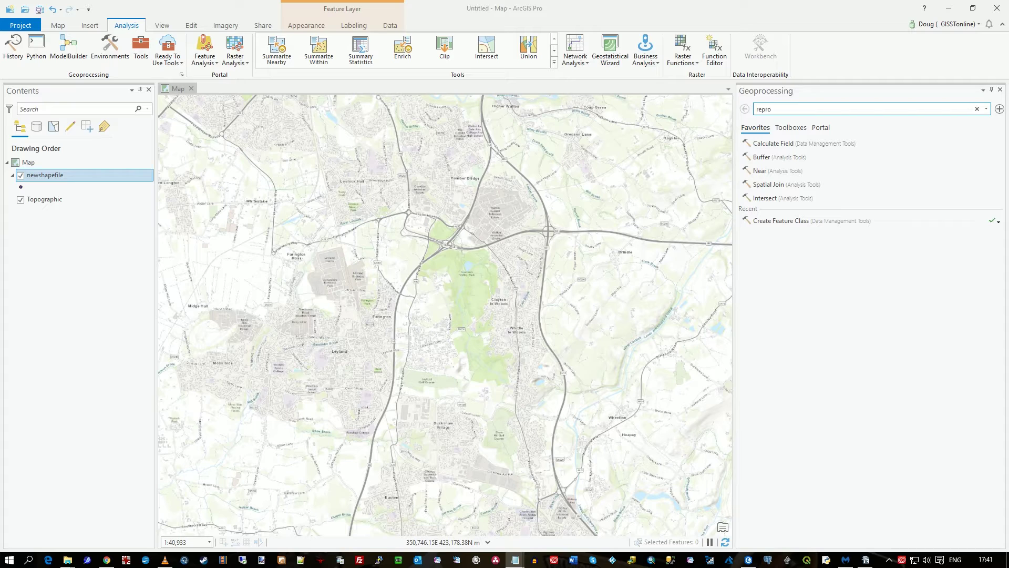
Switch to the shapefiletutorial folder window to review the shapefile's files, and move the window clear of the map.
{"action": "key", "text": "alt+Tab"}
{"action": "left_click_drag", "start_coordinate": [491, 178], "coordinate": [499, 175]}
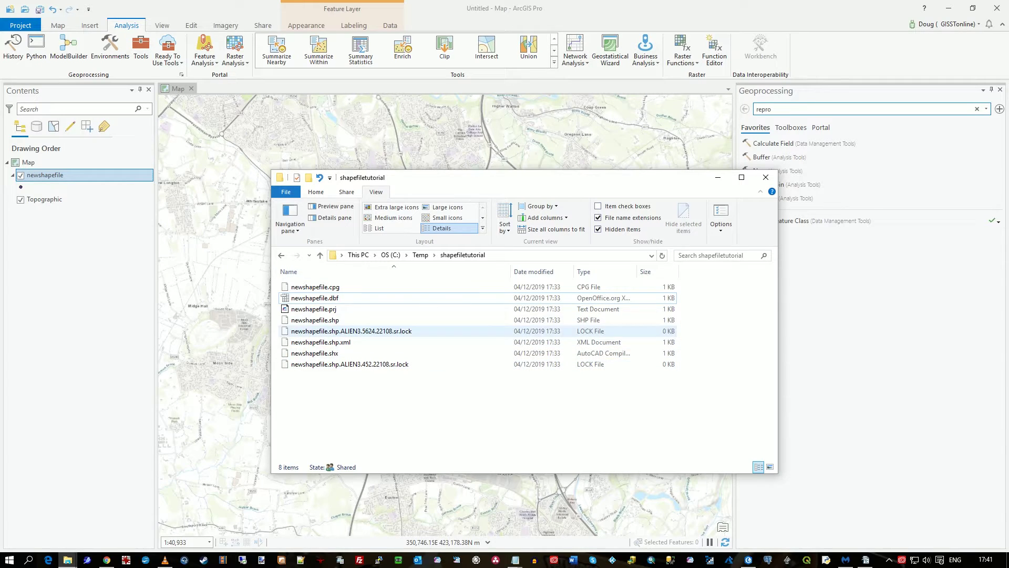
{"action": "left_click_drag", "start_coordinate": [558, 182], "coordinate": [0, 216]}
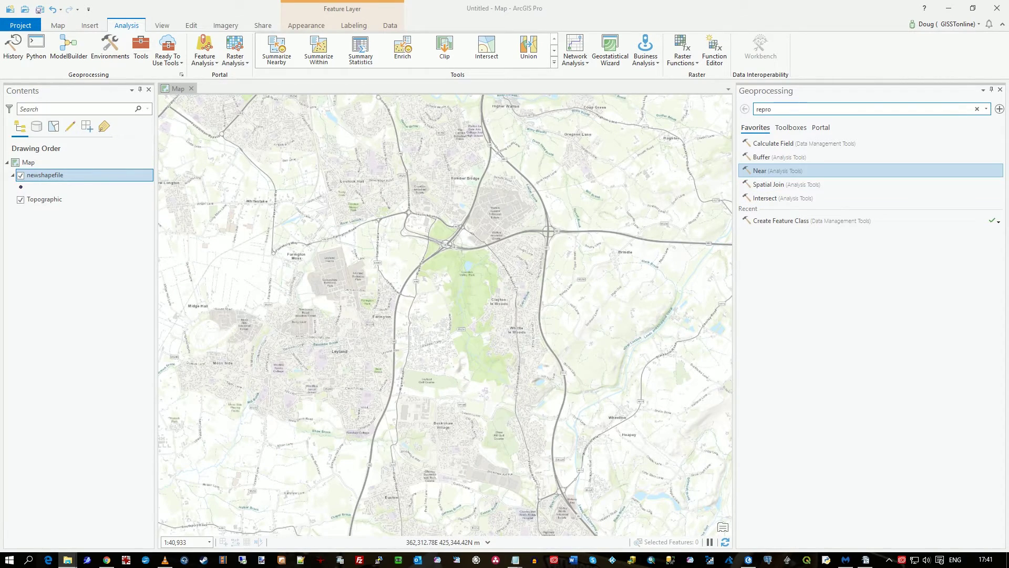
Search the geoprocessing tools for "field" and open the Add Field tool with newshapefile as the input table.
{"action": "left_click", "coordinate": [771, 109]}
{"action": "key", "text": "ctrl+a"}
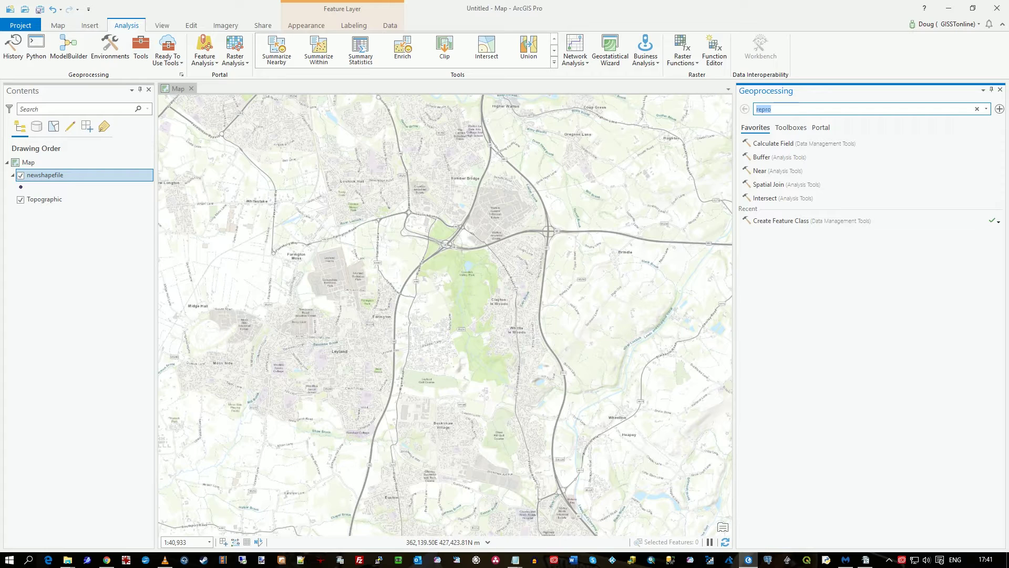
{"action": "type", "text": "att"}
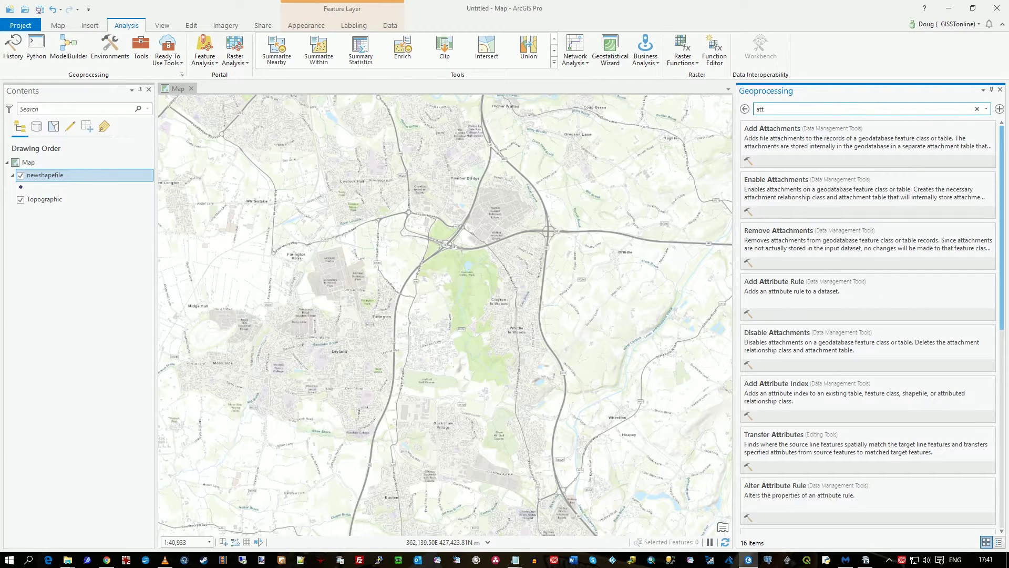
{"action": "type", "text": "ri"}
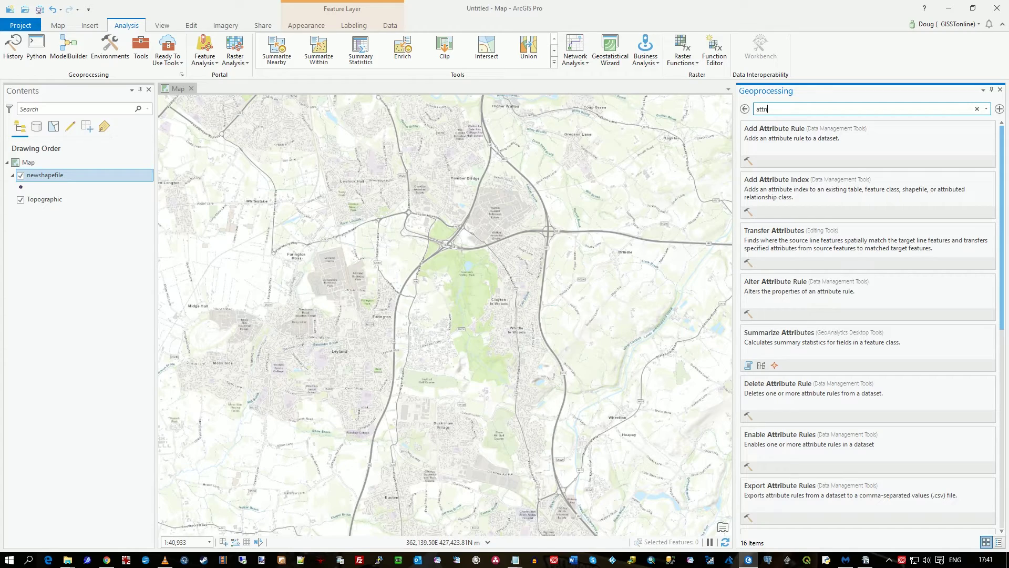
{"action": "type", "text": "bu"}
{"action": "key", "text": "ctrl+a"}
{"action": "type", "text": "field"}
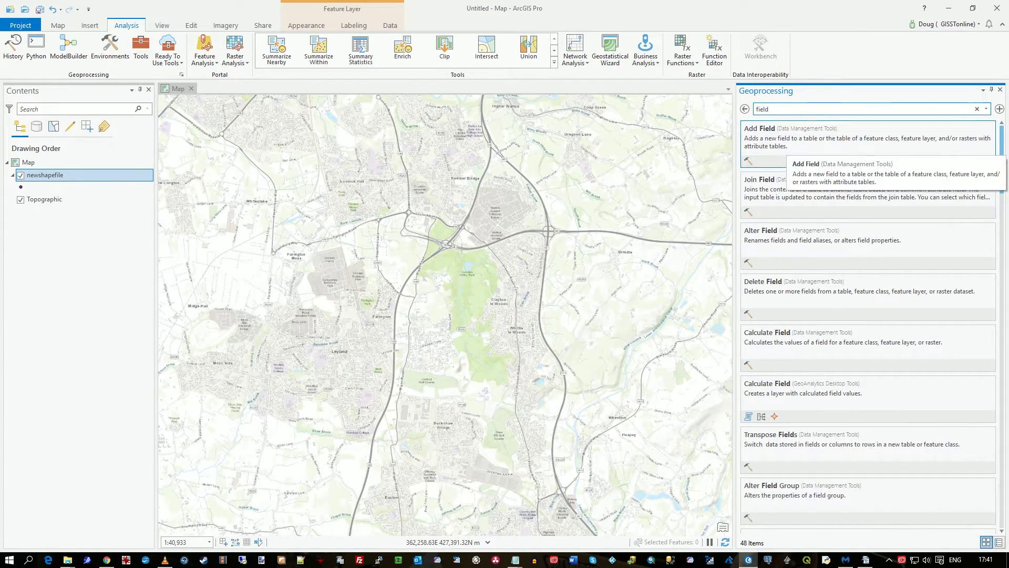
{"action": "left_click", "coordinate": [786, 149]}
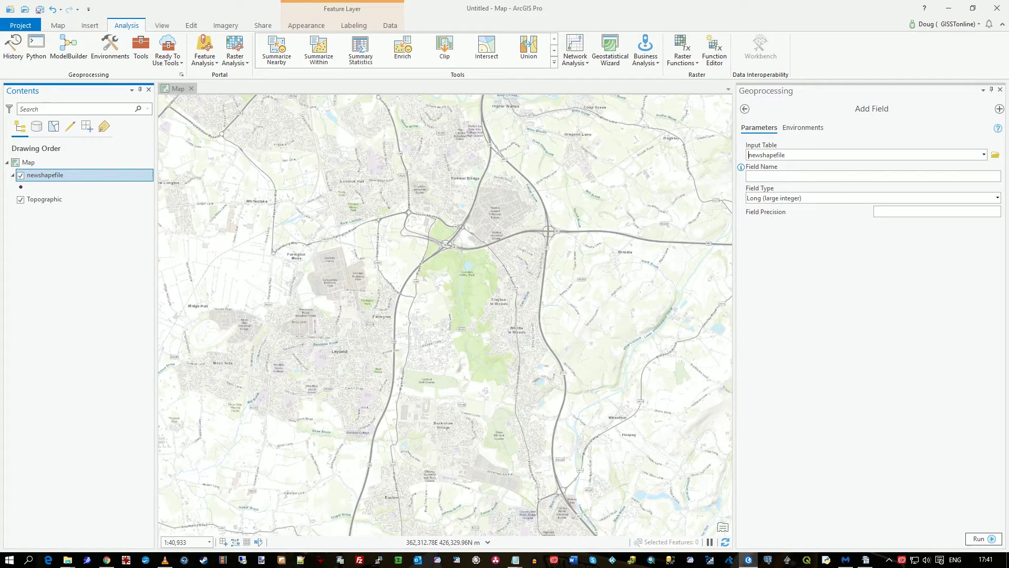
Add a text field named treecodes with a field length of 10 to newshapefile, and close the result details.
{"action": "left_click", "coordinate": [749, 176]}
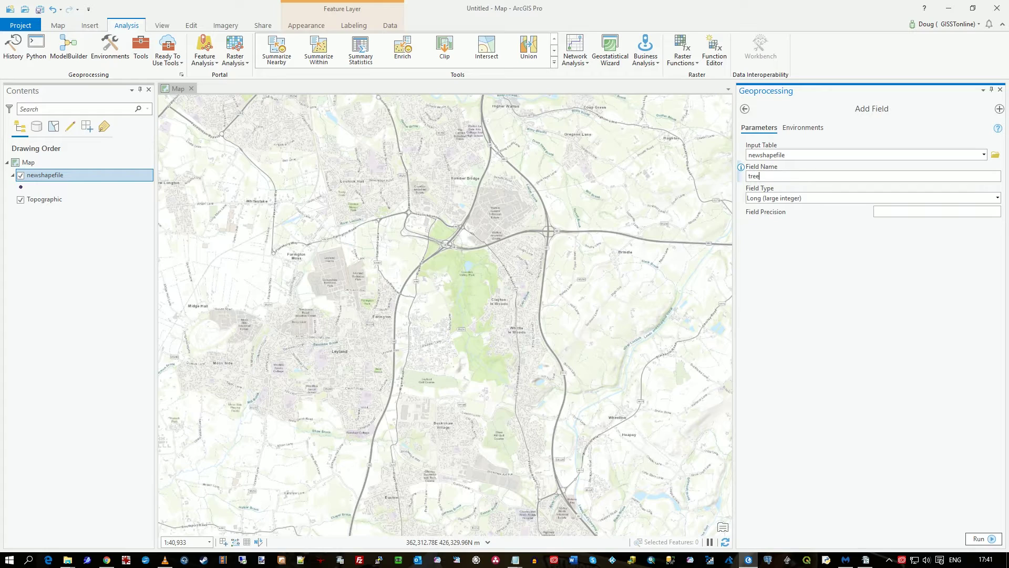
{"action": "type", "text": "codes"}
{"action": "left_click", "coordinate": [997, 197]}
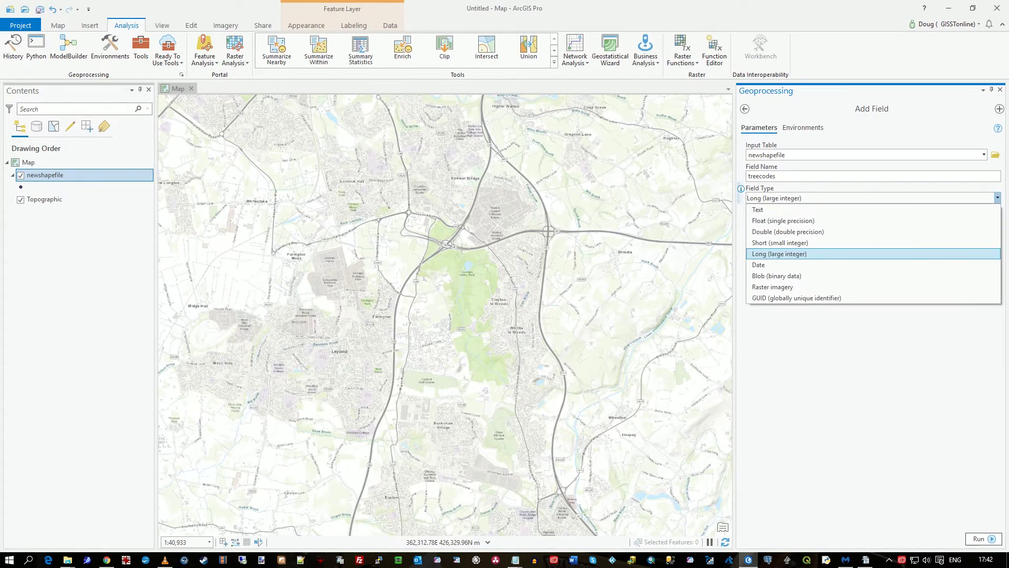
{"action": "left_click", "coordinate": [757, 210]}
{"action": "left_click", "coordinate": [936, 211]}
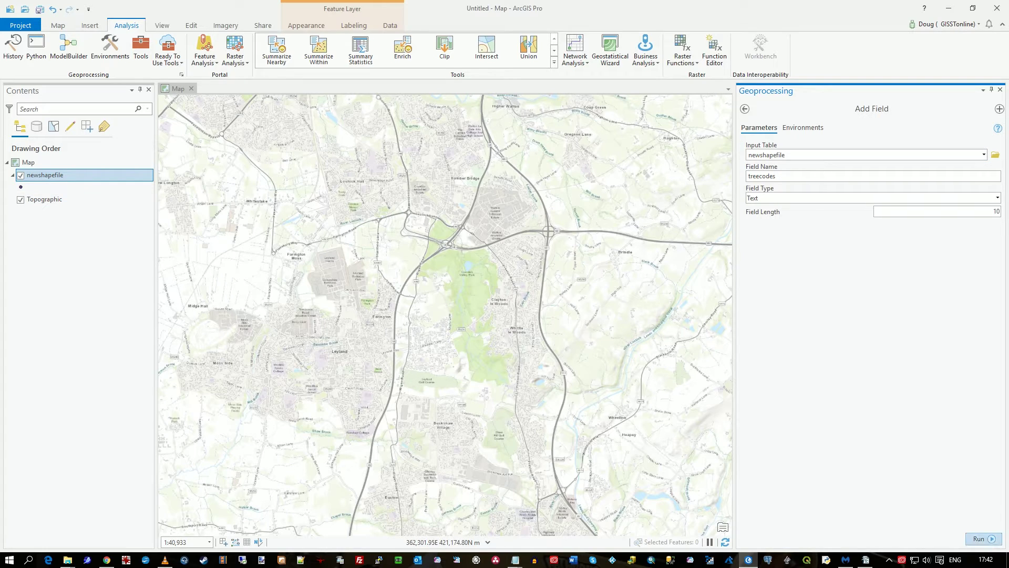
{"action": "left_click", "coordinate": [978, 538]}
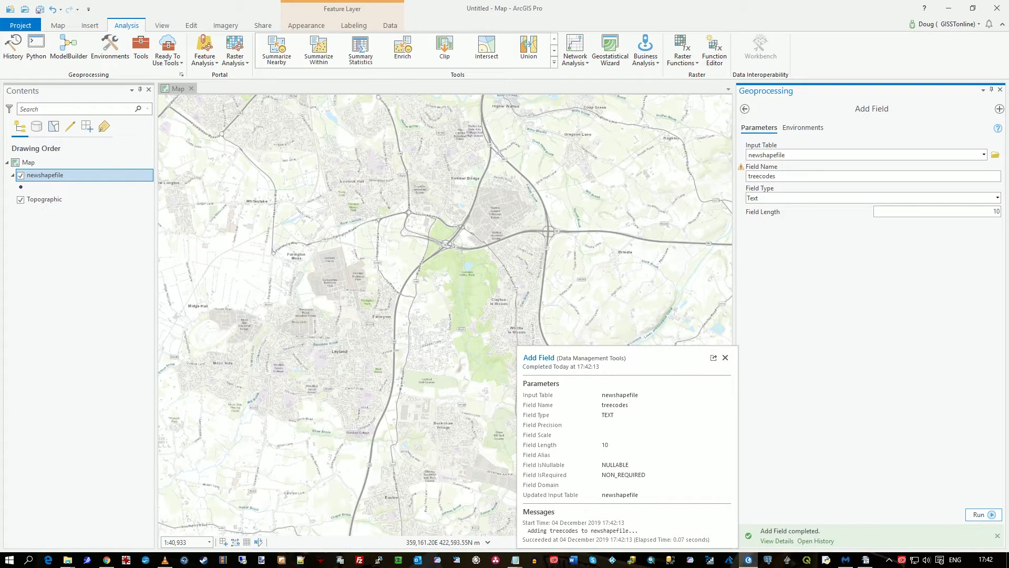
{"action": "left_click", "coordinate": [726, 357]}
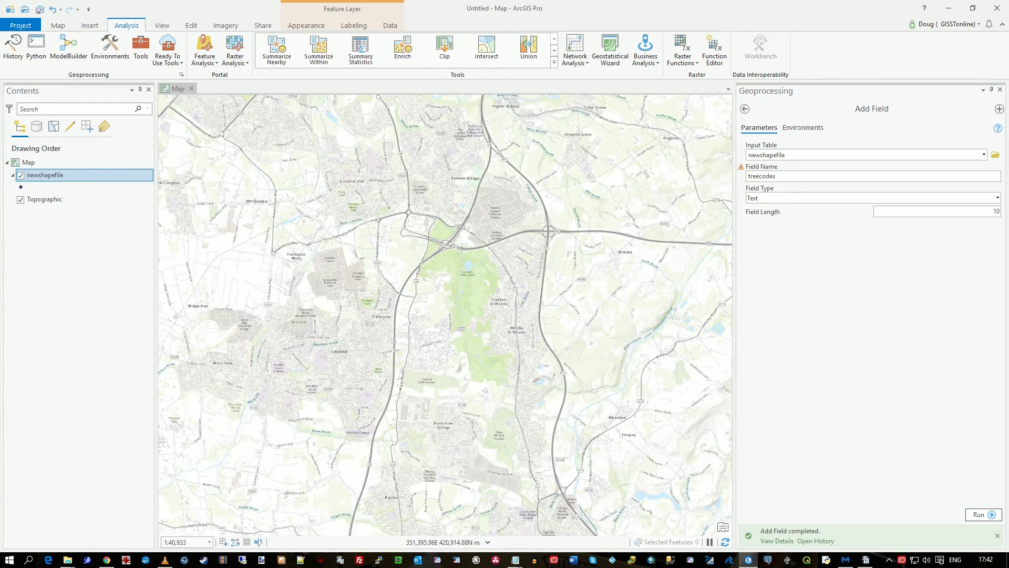
Review the updated files in the shapefiletutorial folder, and inspect the columns in newshapefile's attribute table before closing it.
{"action": "left_click", "coordinate": [68, 560]}
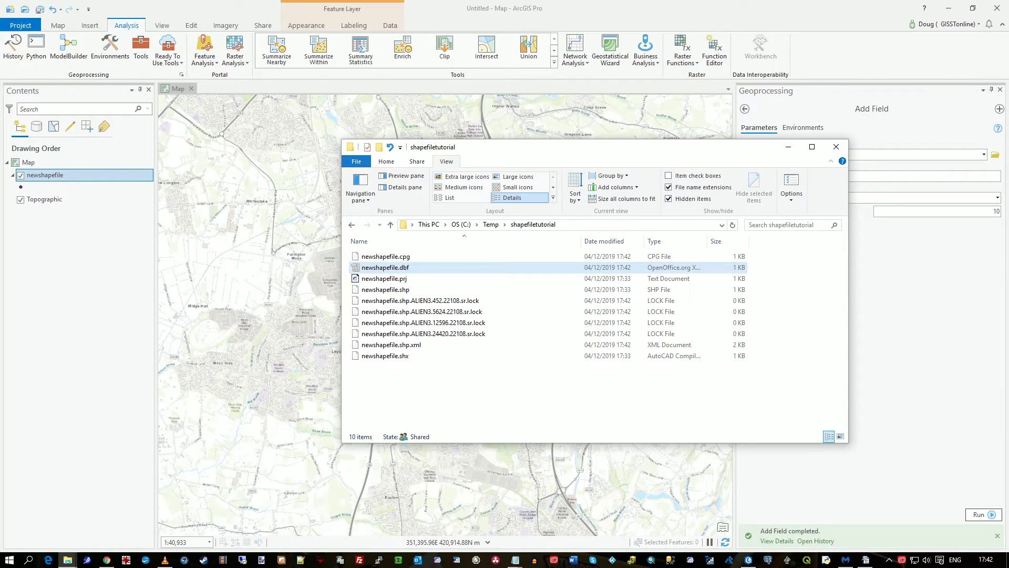
{"action": "left_click_drag", "start_coordinate": [594, 146], "coordinate": [0, 232]}
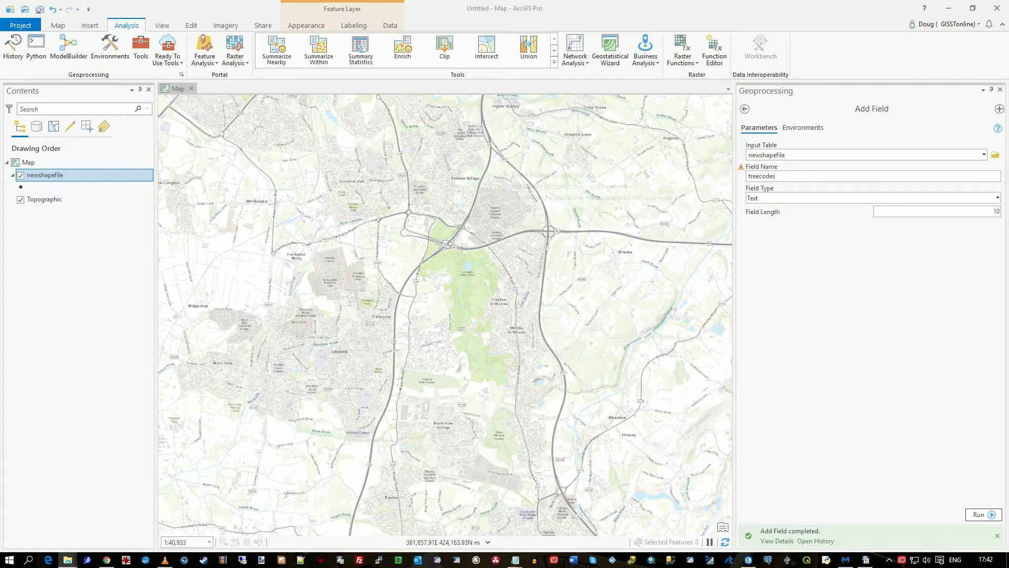
{"action": "left_click", "coordinate": [45, 175]}
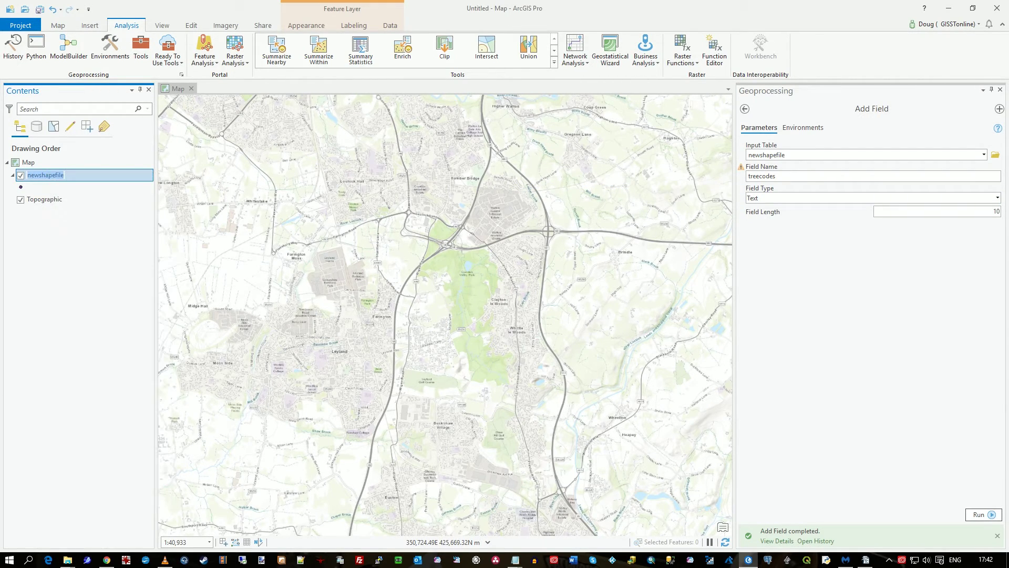
{"action": "right_click", "coordinate": [51, 175]}
{"action": "key", "text": "Escape"}
{"action": "right_click", "coordinate": [45, 175]}
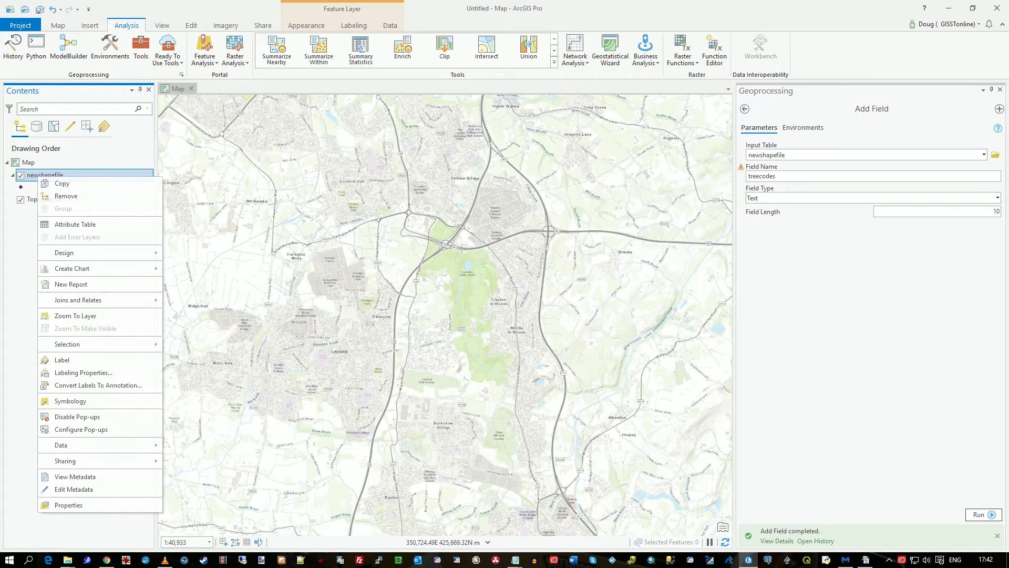
{"action": "left_click", "coordinate": [75, 224]}
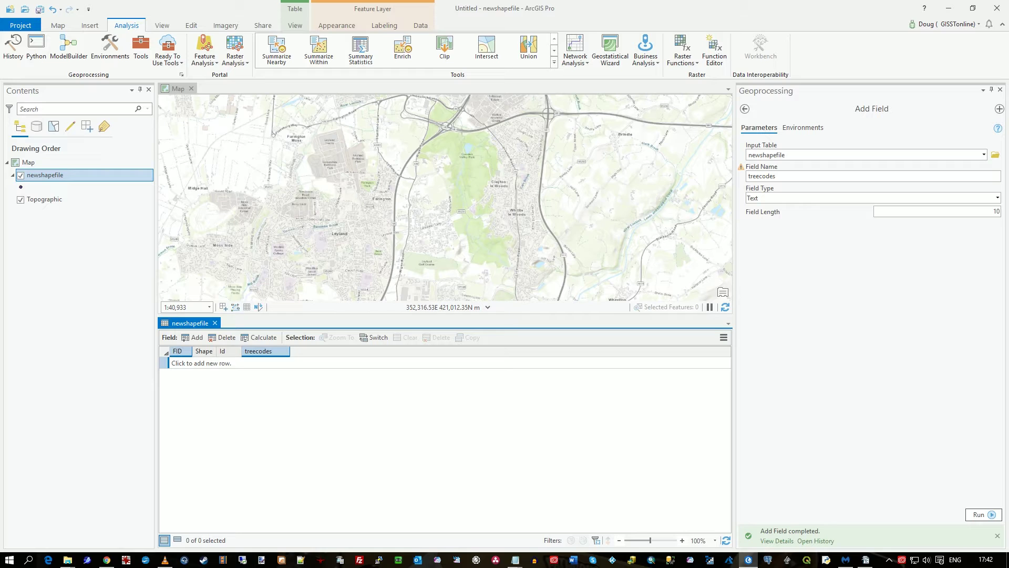
{"action": "left_click", "coordinate": [215, 322]}
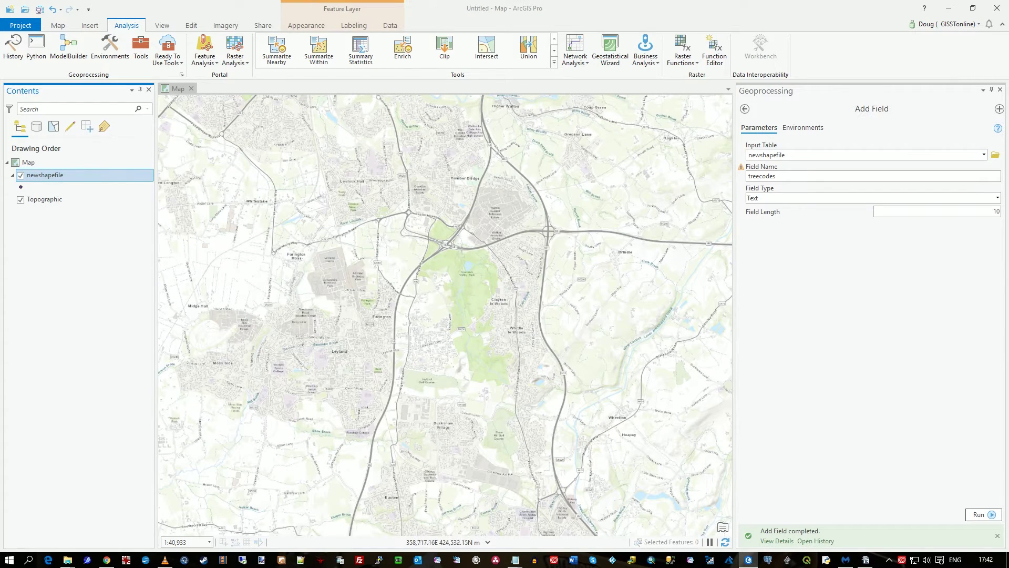
Check the warning on the field name, and search the geoprocessing tools for "index" to open Add Attribute Index.
{"action": "mouse_move", "coordinate": [741, 167]}
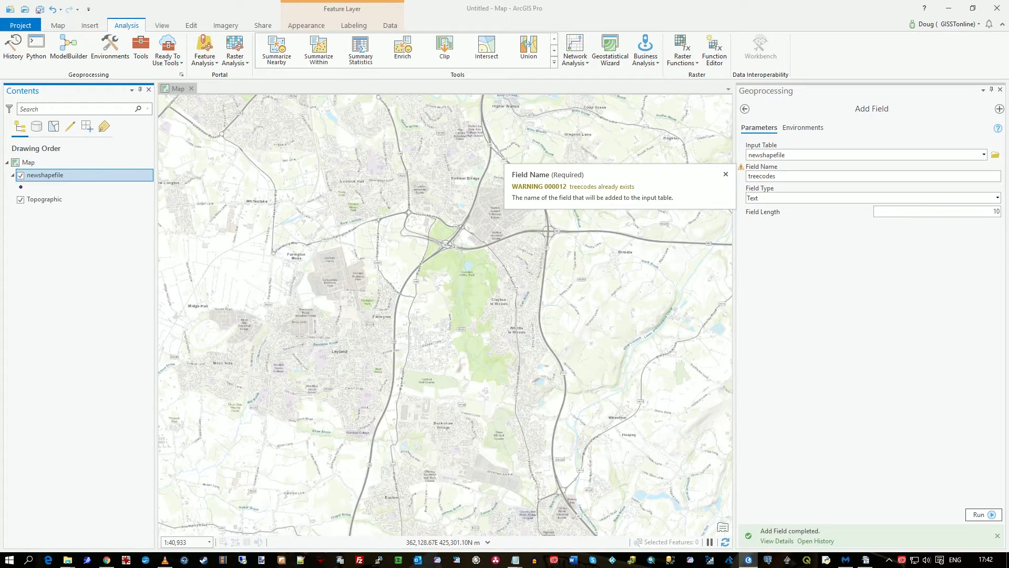
{"action": "left_click", "coordinate": [725, 174]}
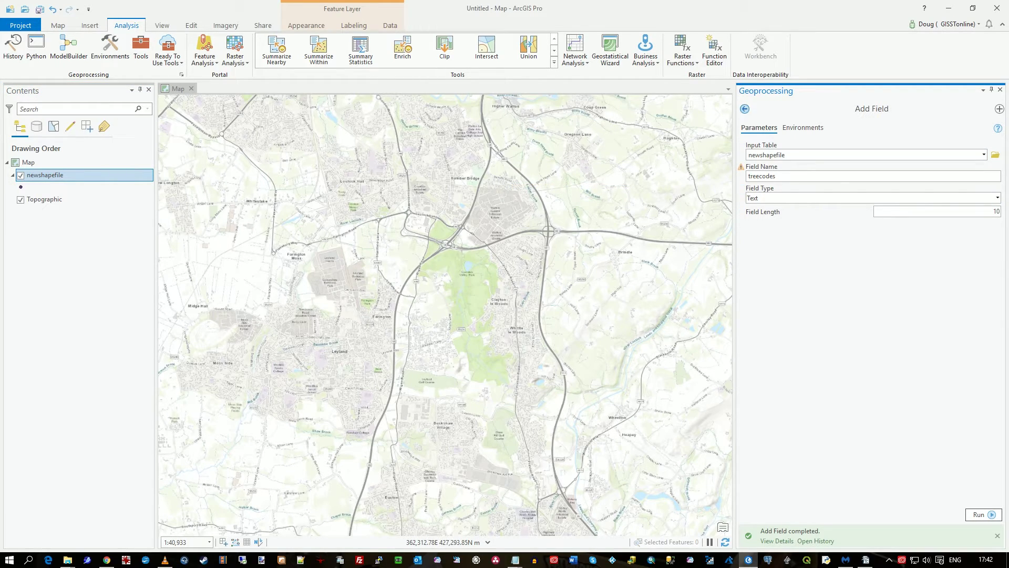
{"action": "left_click", "coordinate": [744, 109]}
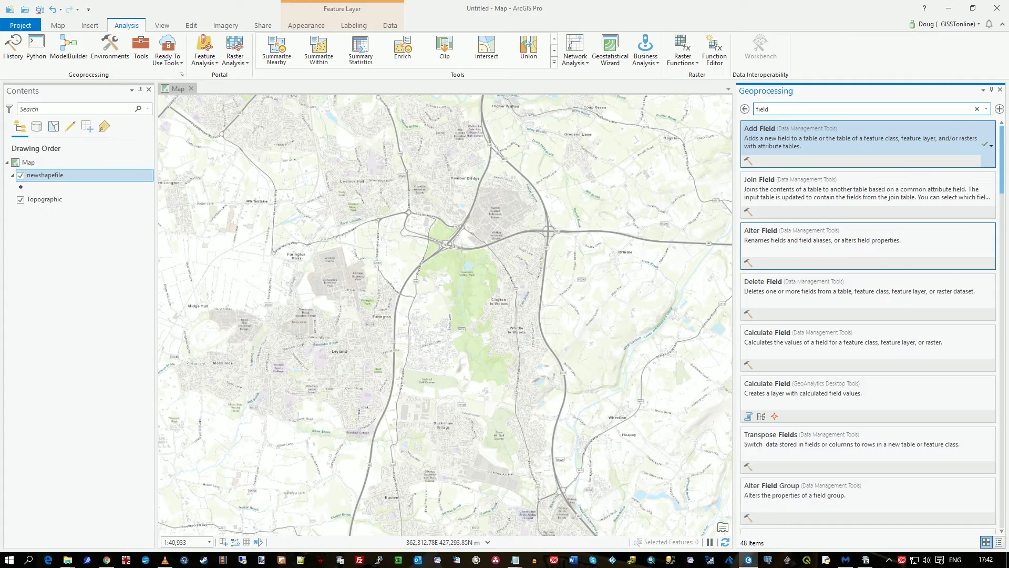
{"action": "double_click", "coordinate": [761, 109]}
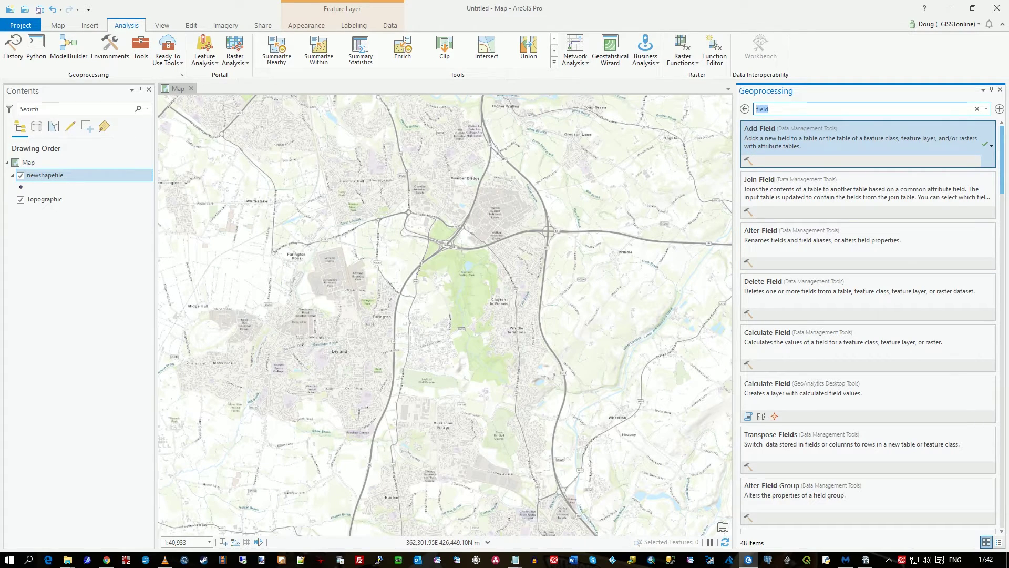
{"action": "type", "text": "index"}
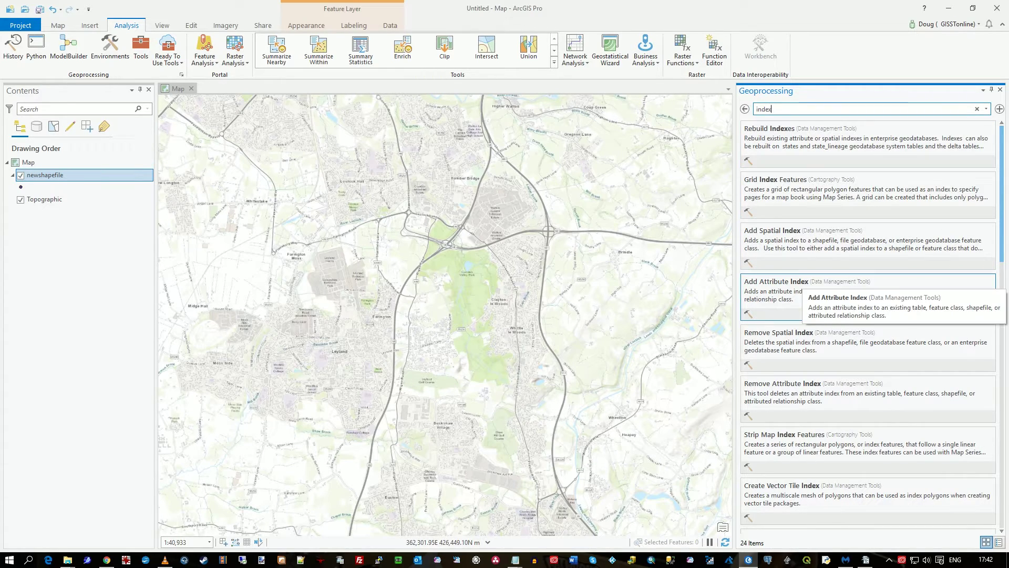
{"action": "left_click", "coordinate": [776, 284]}
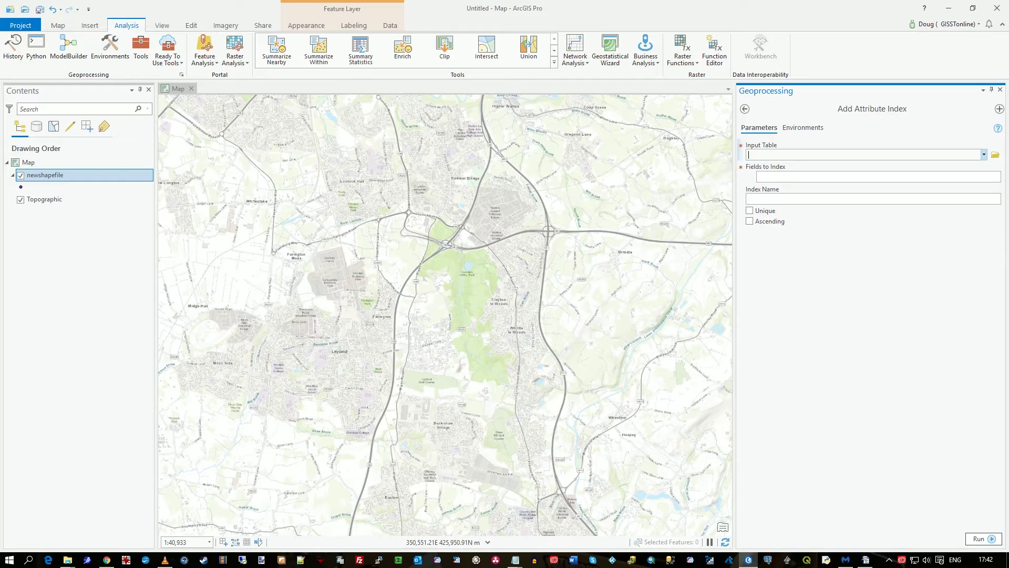
Run Add Attribute Index with newshapefile as the input table and treecodes as the field to index.
{"action": "left_click", "coordinate": [44, 175]}
{"action": "left_click_drag", "start_coordinate": [45, 174], "coordinate": [864, 155]}
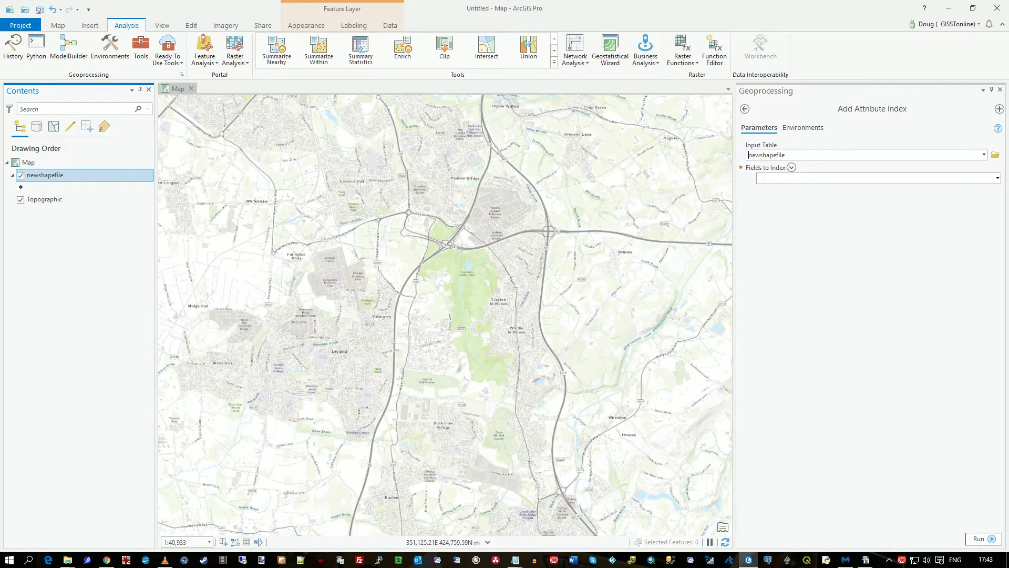
{"action": "left_click_drag", "start_coordinate": [1, 247], "coordinate": [1, 210]}
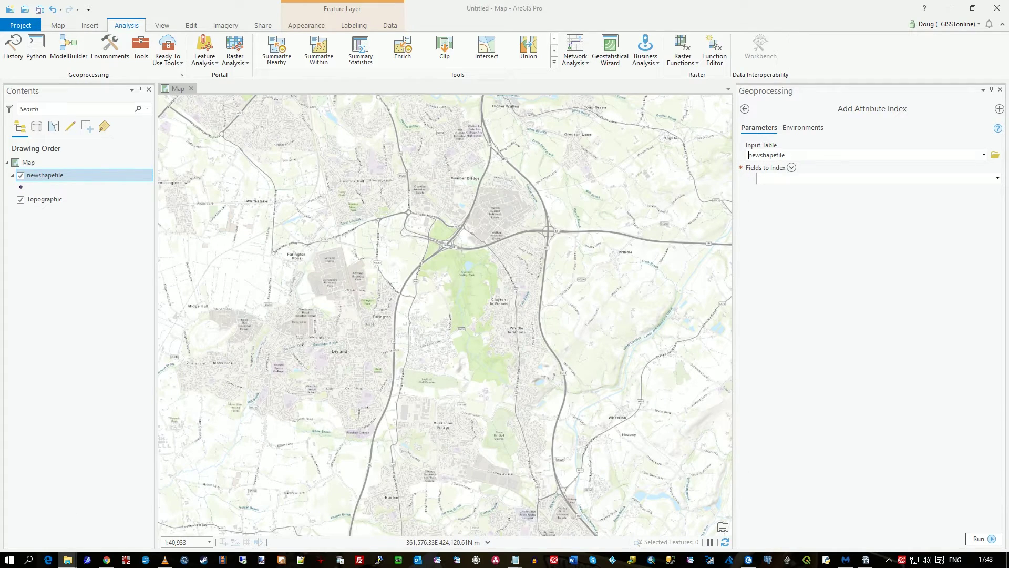
{"action": "left_click", "coordinate": [997, 179]}
{"action": "left_click", "coordinate": [775, 202]}
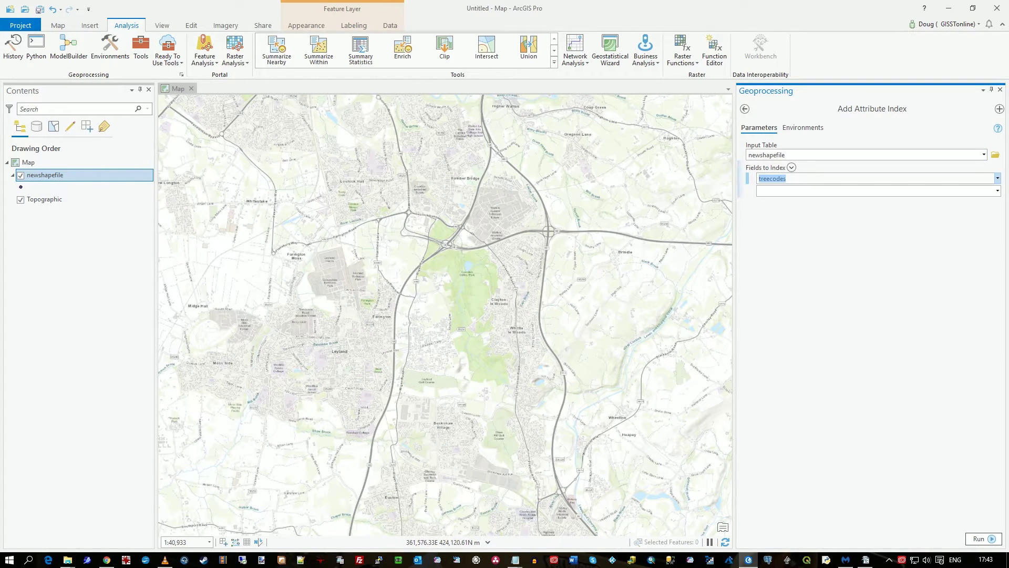
{"action": "left_click", "coordinate": [979, 539]}
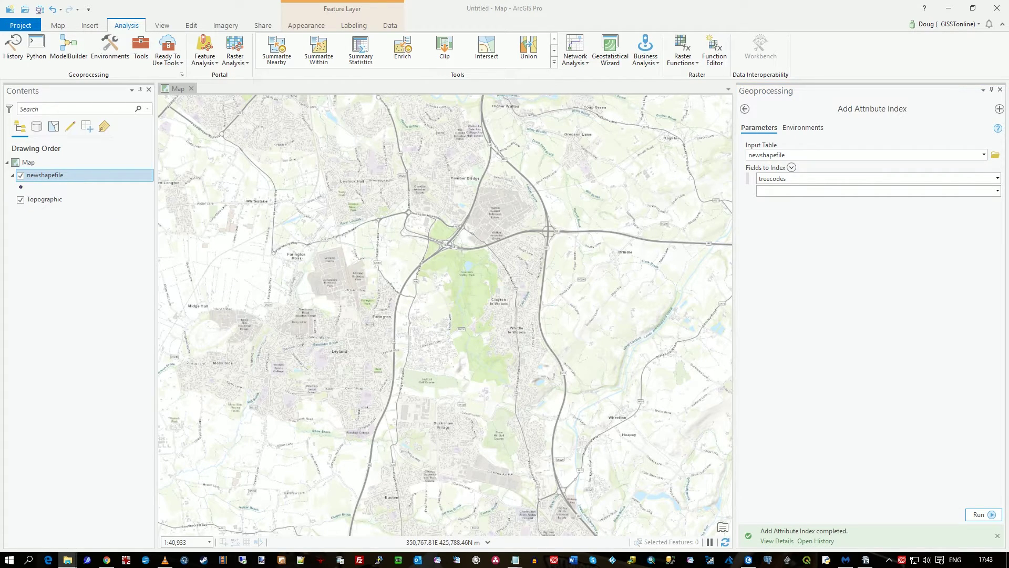
Examine the newshapefile.treecodes.atx file in the shapefiletutorial folder, and return to ArcGIS Pro.
{"action": "left_click_drag", "start_coordinate": [0, 109], "coordinate": [603, 104]}
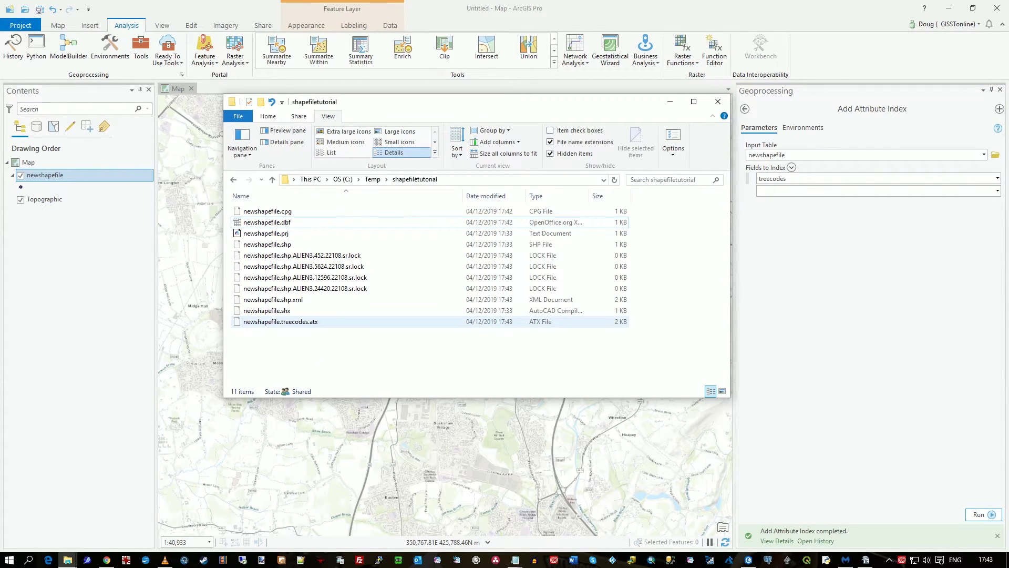
{"action": "left_click", "coordinate": [280, 321]}
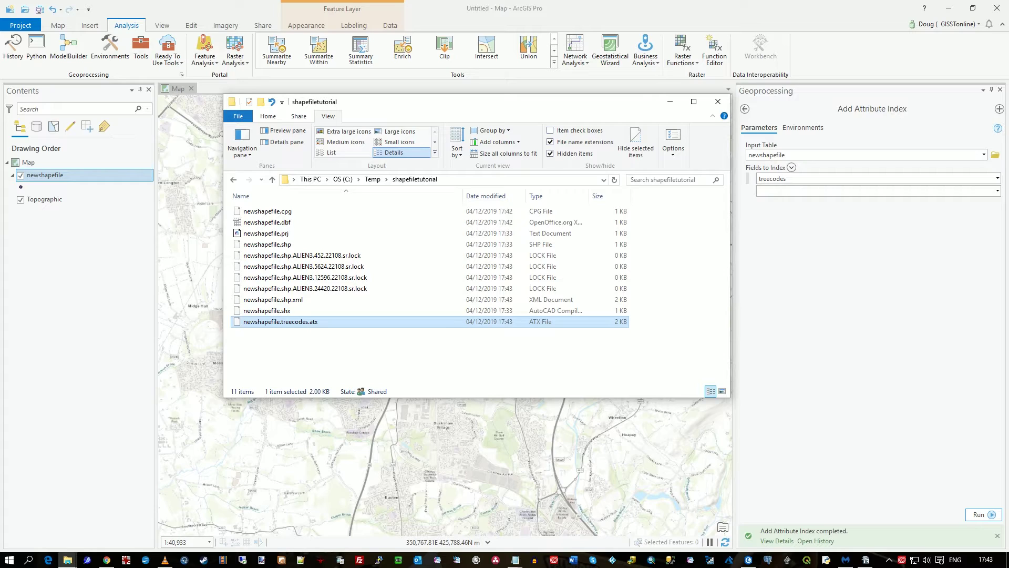
{"action": "key", "text": "alt+Tab"}
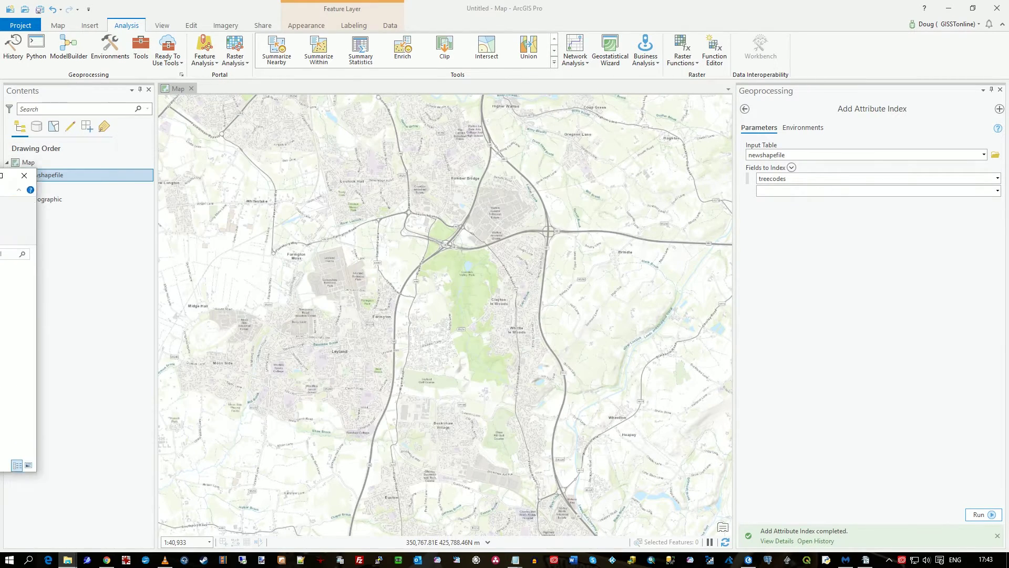
Open the Add Field tool with newshapefile as the input table and name the field newfield.
{"action": "left_click", "coordinate": [745, 108]}
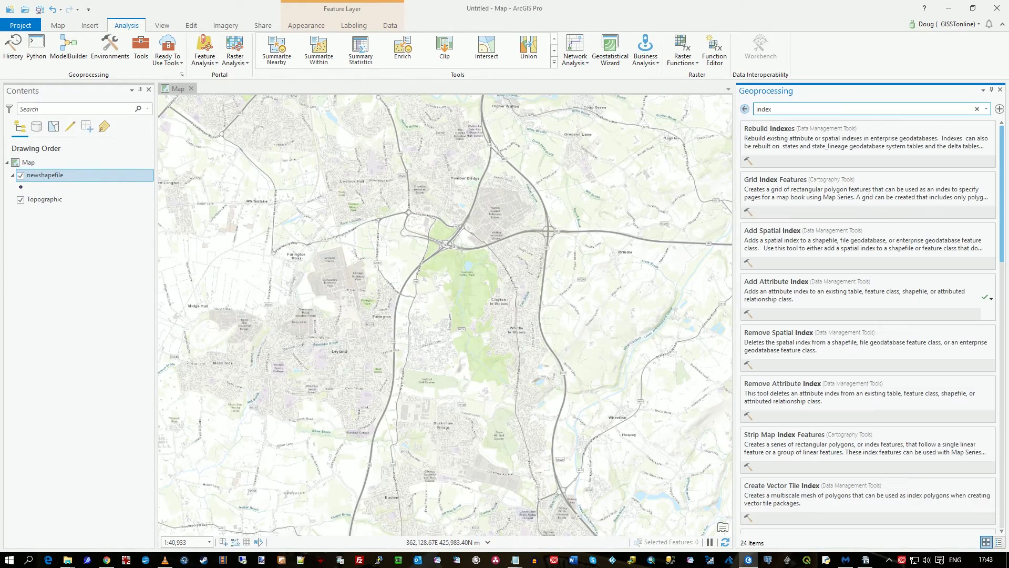
{"action": "left_click", "coordinate": [745, 109]}
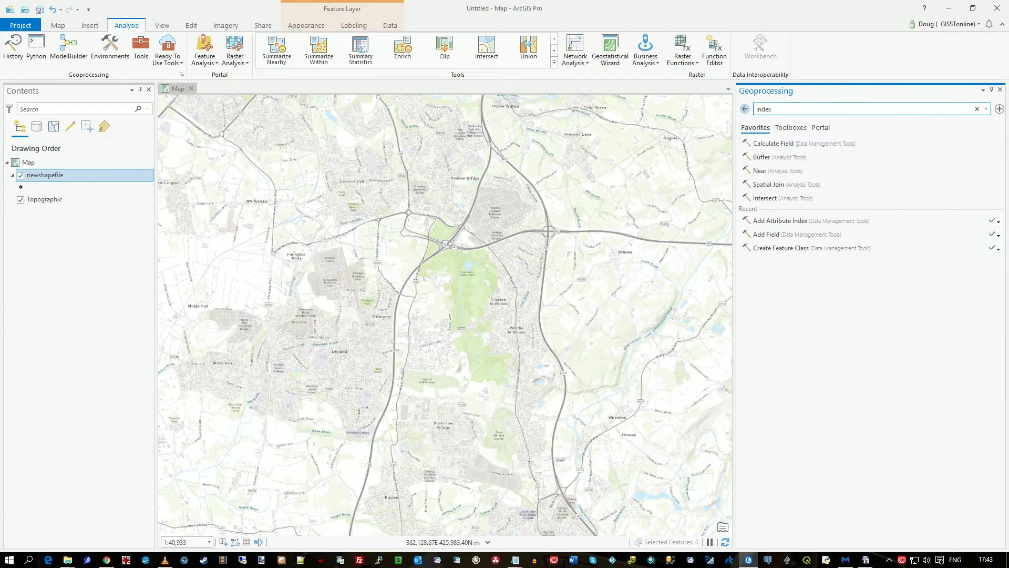
{"action": "left_click", "coordinate": [770, 234]}
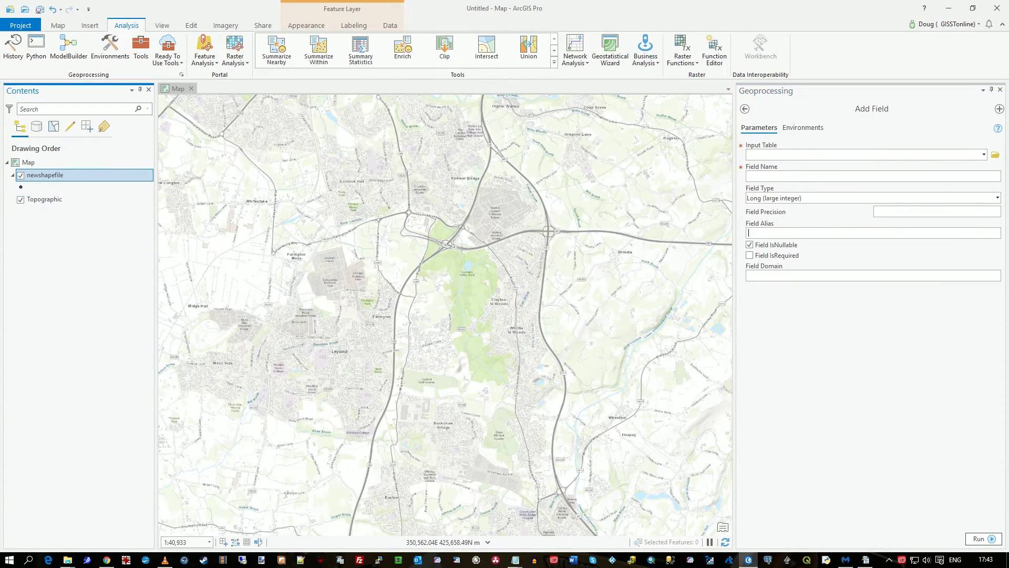
{"action": "left_click_drag", "start_coordinate": [44, 174], "coordinate": [865, 154]}
{"action": "left_click", "coordinate": [748, 176]}
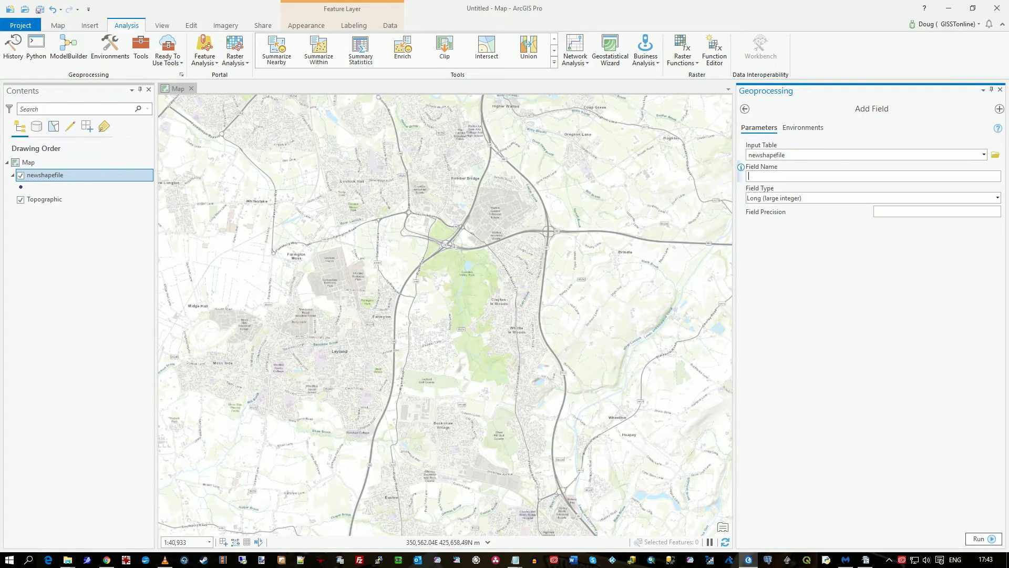
{"action": "type", "text": "newfield"}
Set newfield's type to Short (small integer) and run Add Field.
{"action": "left_click", "coordinate": [997, 197]}
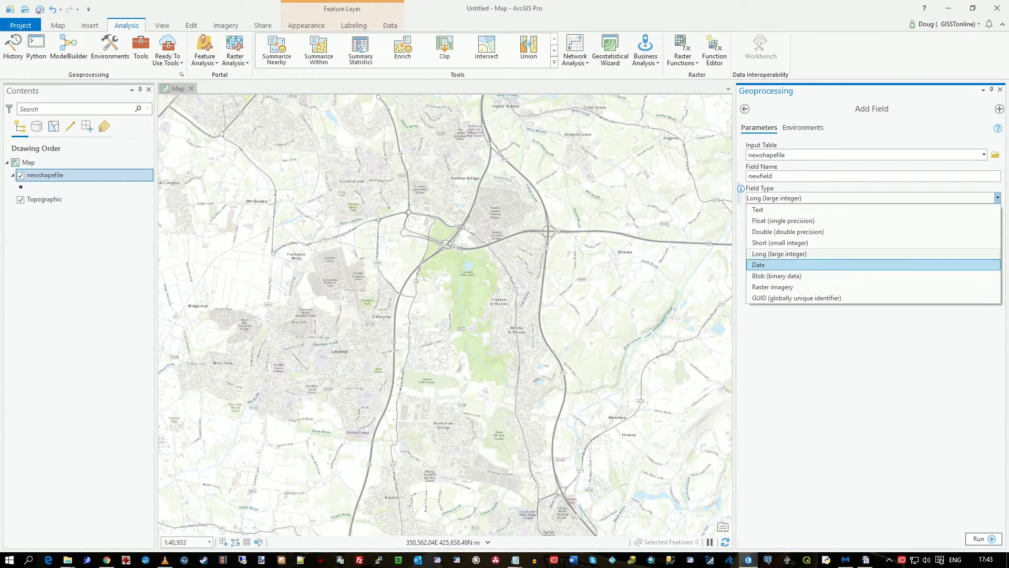
{"action": "key", "text": "Return"}
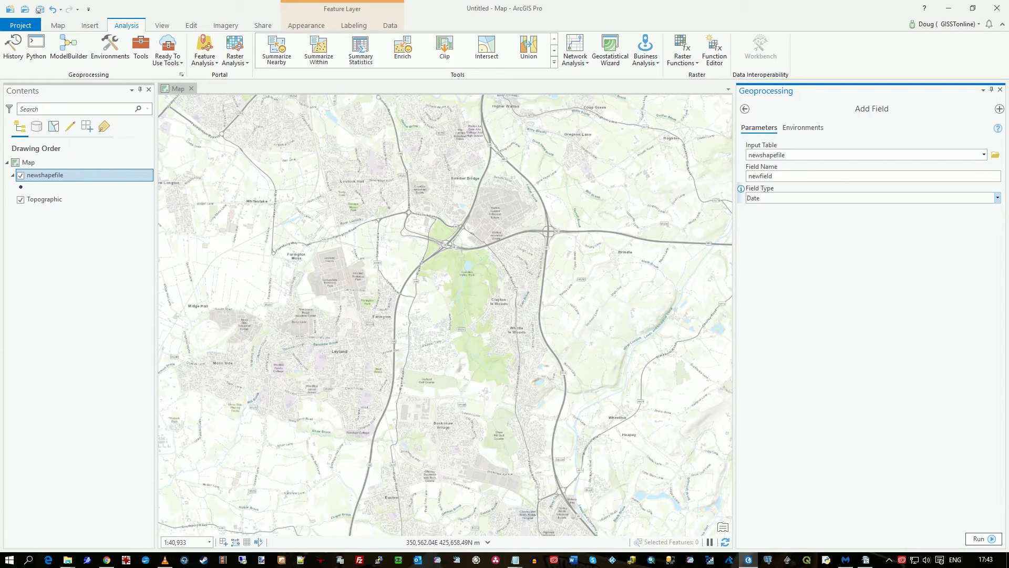
{"action": "key", "text": "alt+Down"}
{"action": "key", "text": "Down"}
{"action": "key", "text": "Down"}
{"action": "key", "text": "Down"}
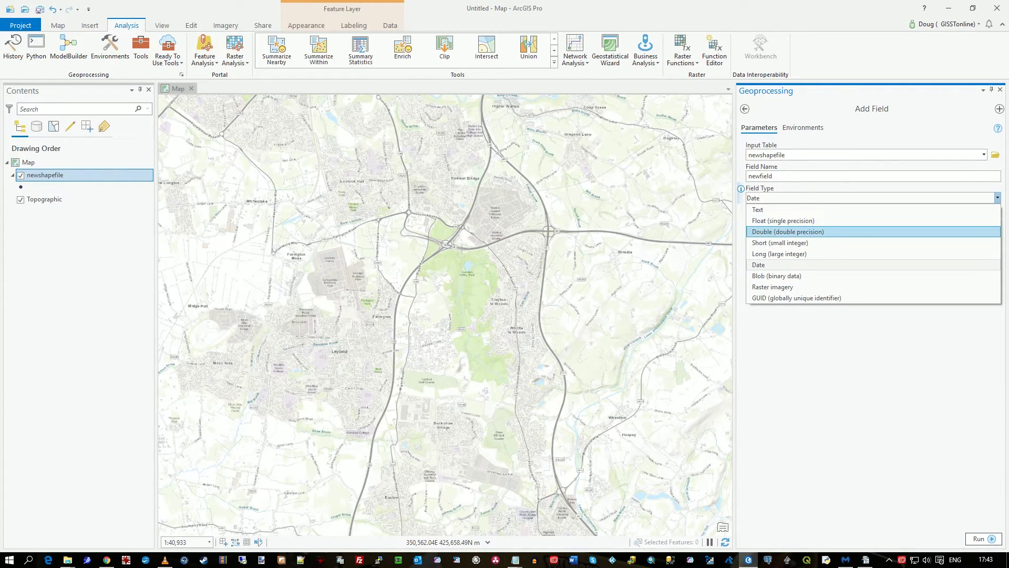
{"action": "key", "text": "Return"}
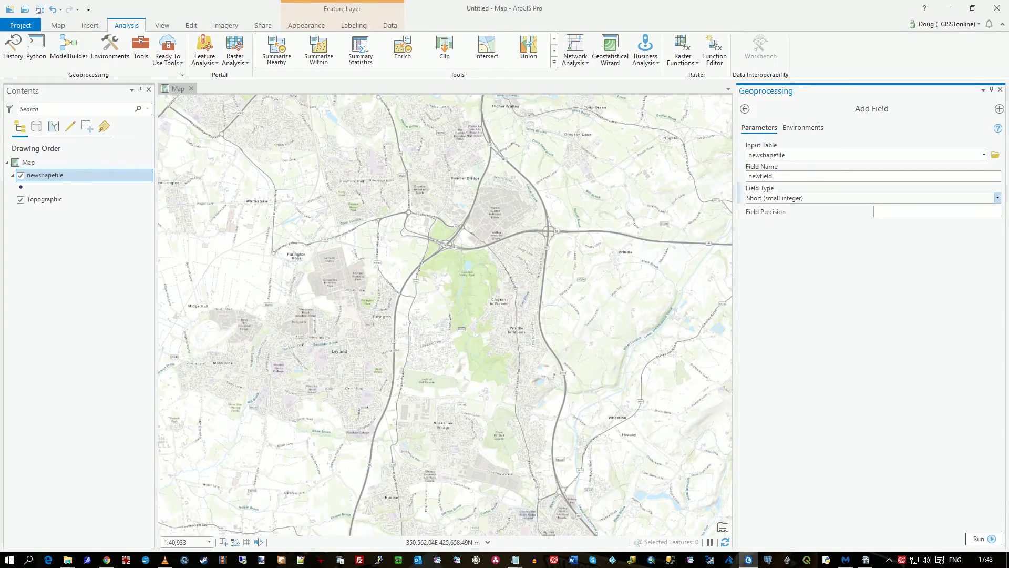
{"action": "left_click", "coordinate": [982, 538]}
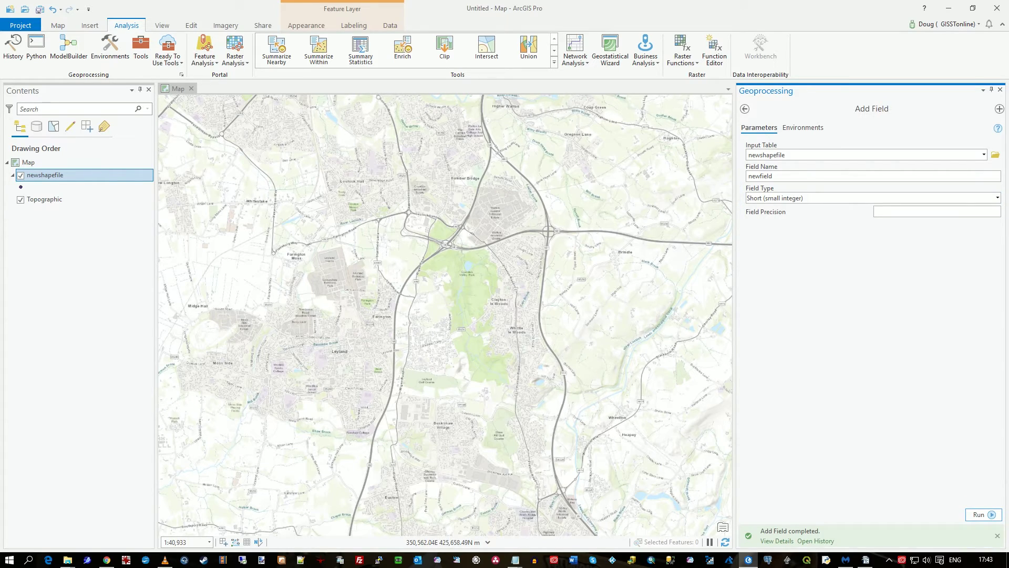
{"action": "left_click", "coordinate": [997, 535]}
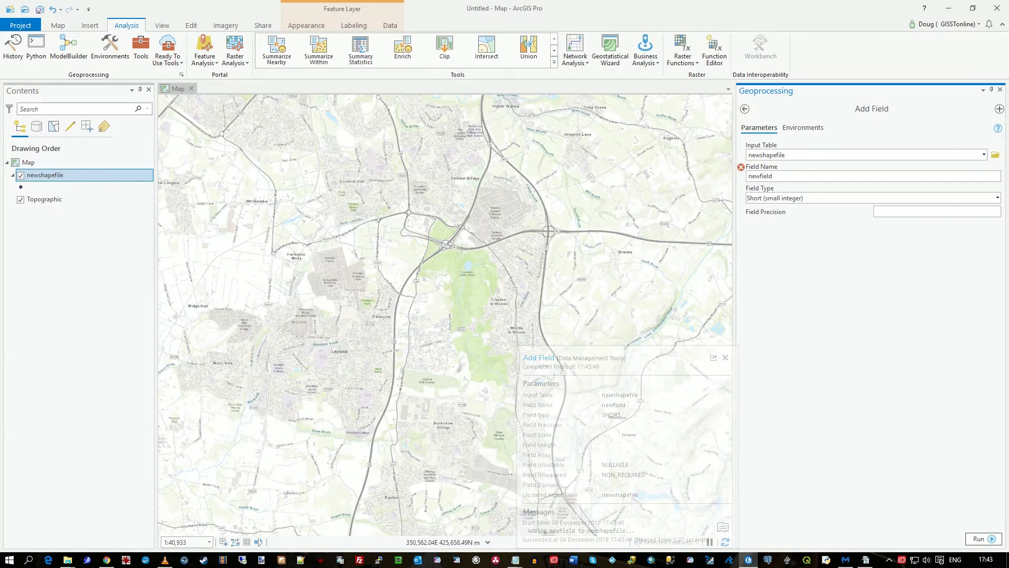
Open the Add Attribute Index tool and choose newshapefile as its input table.
{"action": "left_click", "coordinate": [744, 108]}
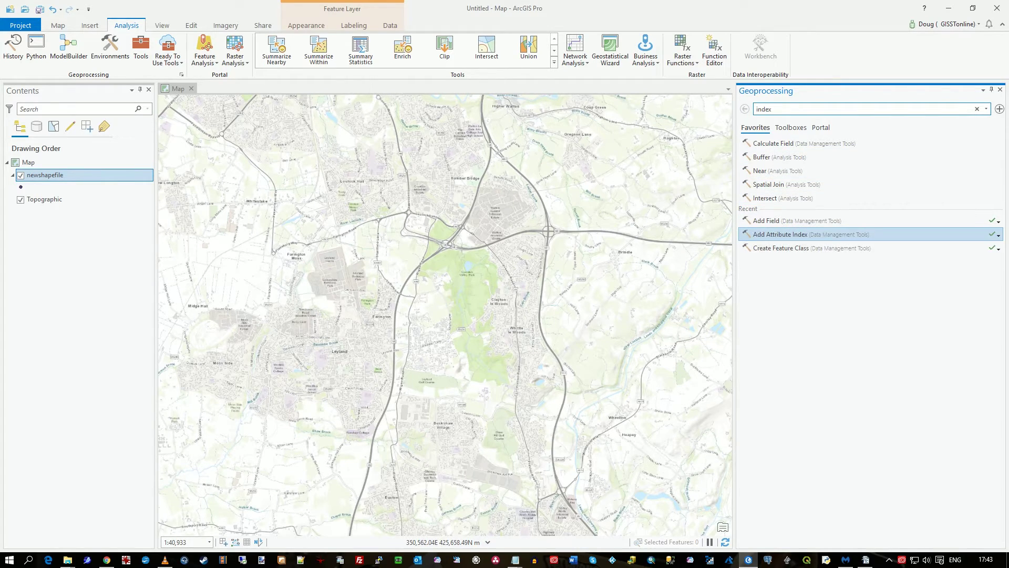
{"action": "left_click", "coordinate": [780, 235]}
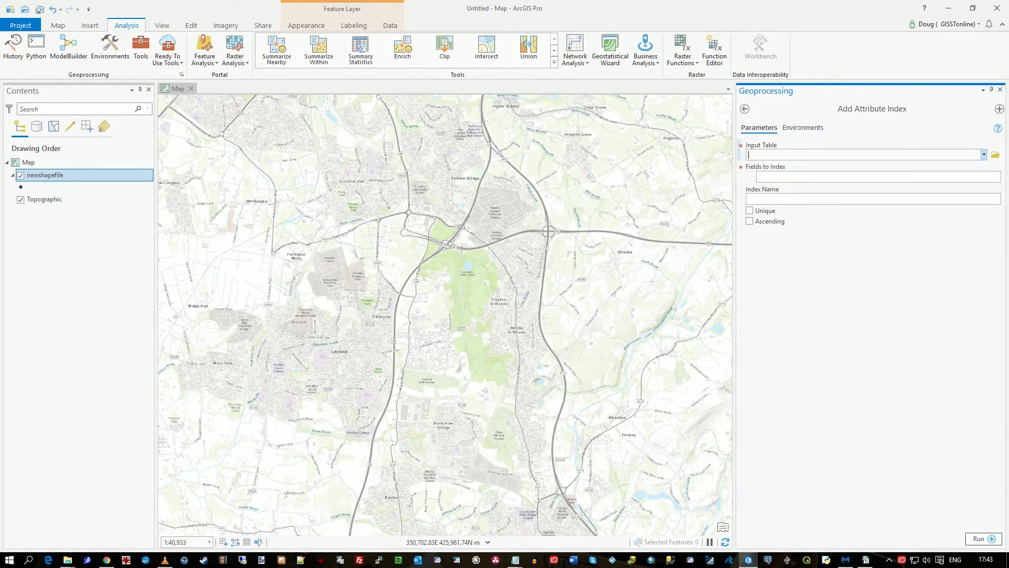
{"action": "left_click", "coordinate": [44, 174]}
{"action": "left_click_drag", "start_coordinate": [45, 174], "coordinate": [754, 155]}
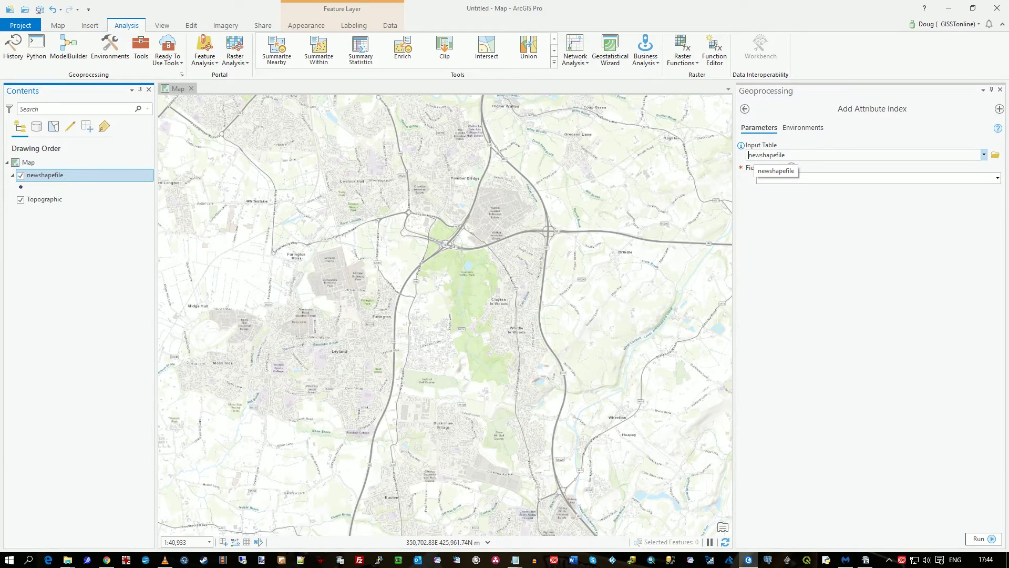
{"action": "left_click", "coordinate": [983, 155]}
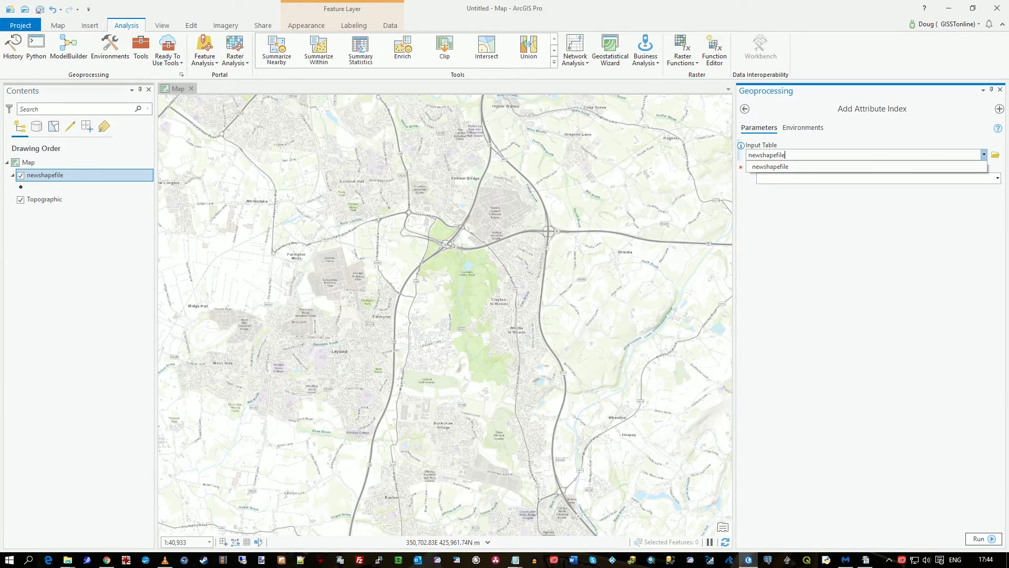
{"action": "left_click", "coordinate": [983, 155]}
{"action": "left_click", "coordinate": [984, 155]}
{"action": "left_click", "coordinate": [983, 154]}
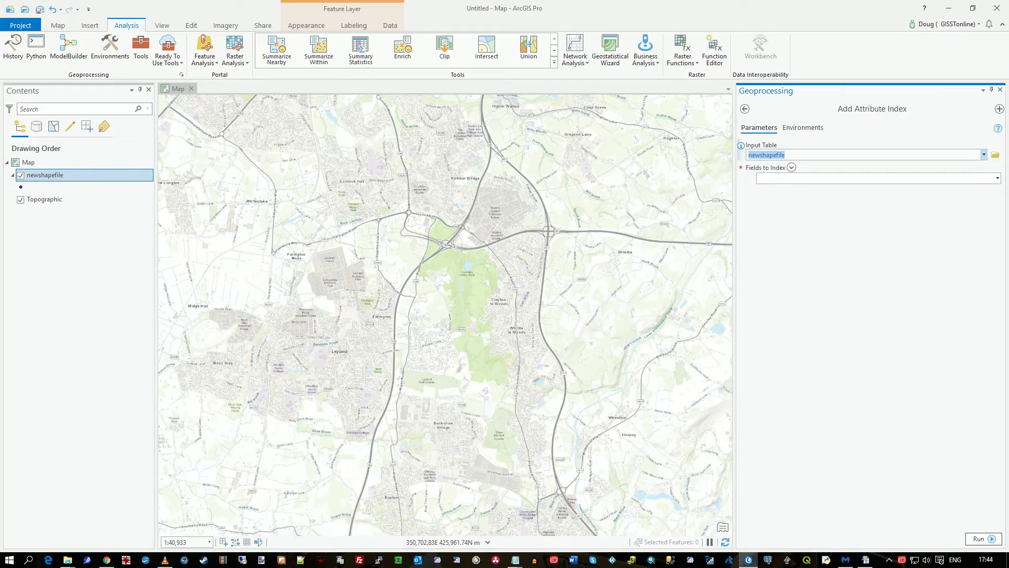
Choose newfield as the field to index and run Add Attribute Index.
{"action": "left_click", "coordinate": [758, 178]}
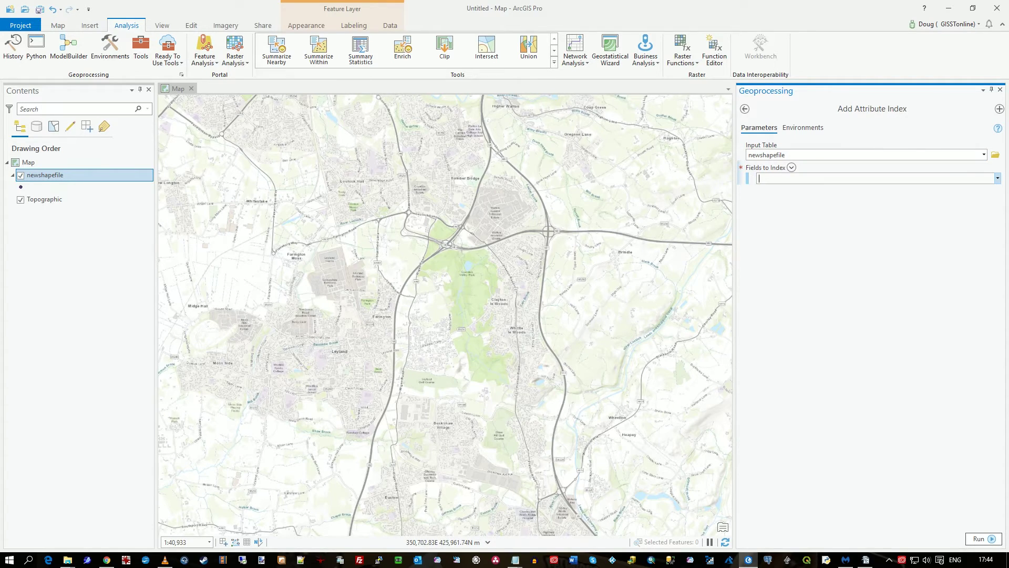
{"action": "left_click", "coordinate": [997, 177]}
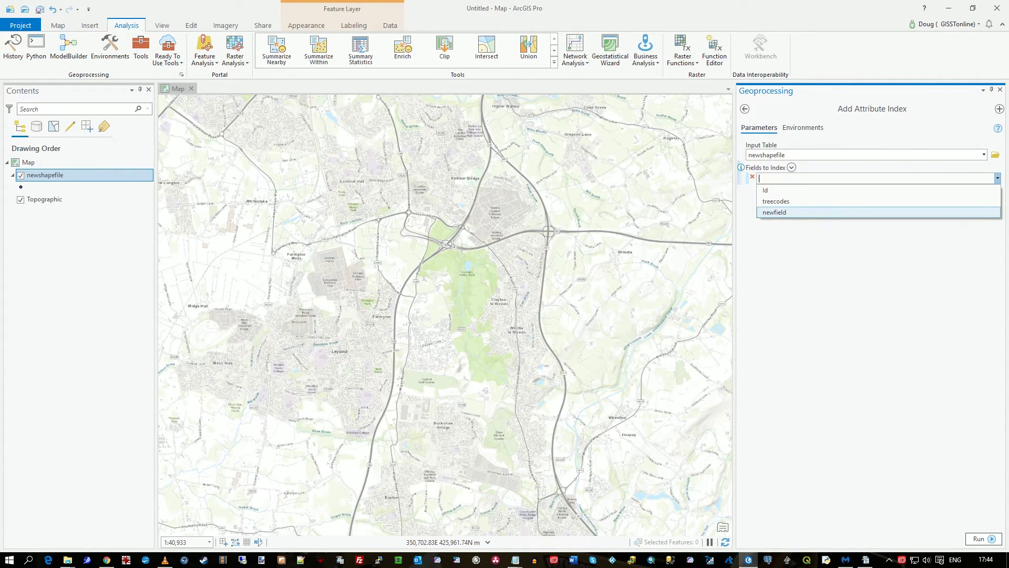
{"action": "left_click", "coordinate": [774, 212]}
{"action": "left_click", "coordinate": [979, 539]}
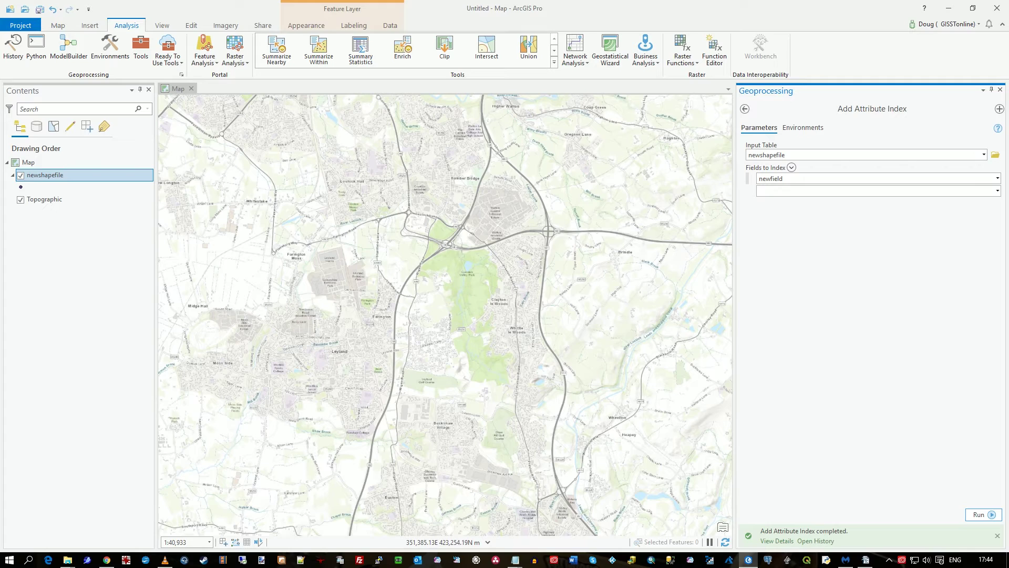
Sort the shapefiletutorial folder by date modified and by type, examine the two ATX index files, and move the folder window aside.
{"action": "left_click", "coordinate": [67, 559]}
{"action": "left_click_drag", "start_coordinate": [459, 170], "coordinate": [595, 133]}
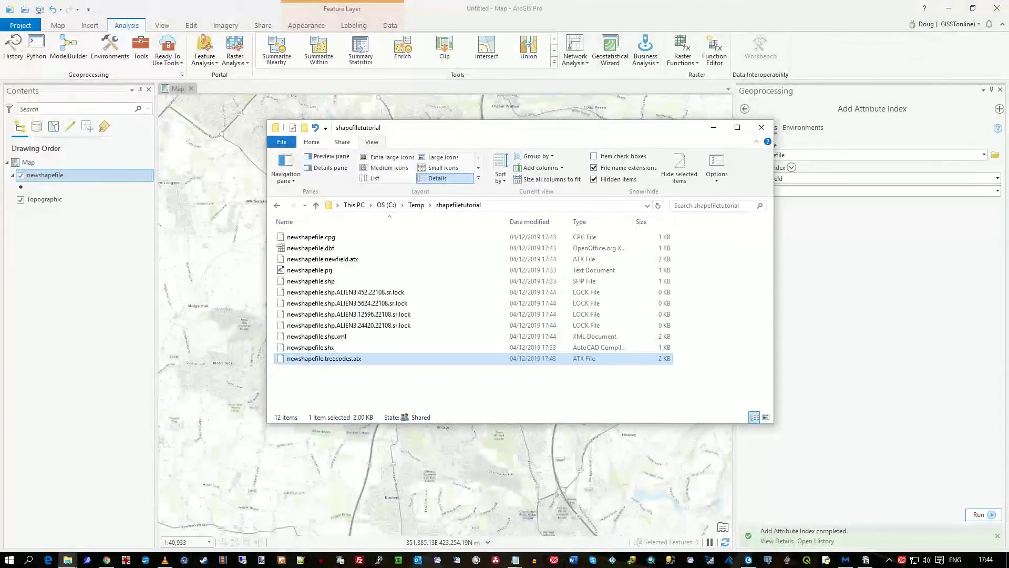
{"action": "left_click", "coordinate": [537, 221]}
{"action": "left_click", "coordinate": [322, 236]}
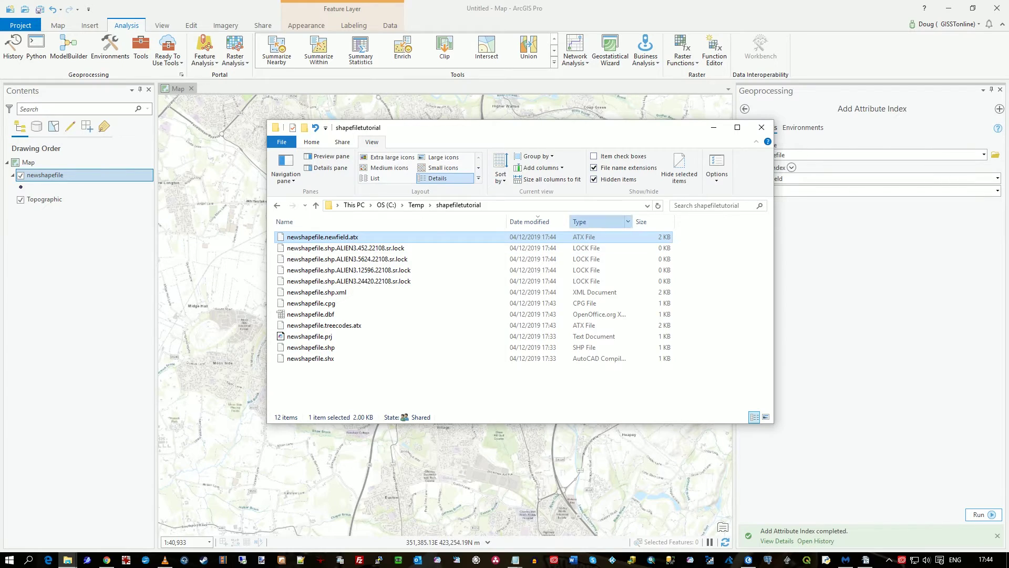
{"action": "left_click", "coordinate": [584, 221]}
{"action": "left_click", "coordinate": [339, 247]}
{"action": "left_click", "coordinate": [339, 237], "text": "ctrl"}
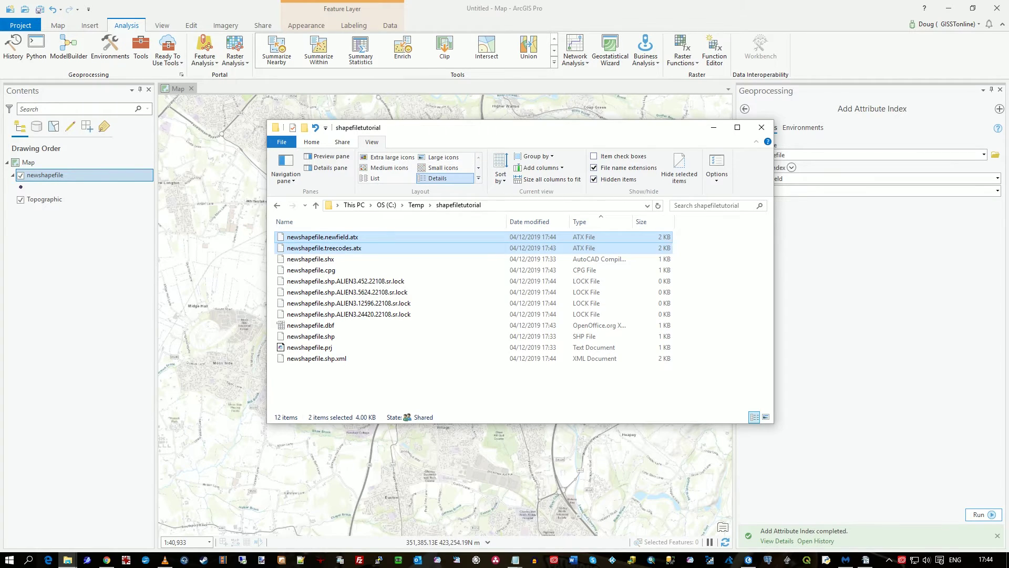
{"action": "left_click_drag", "start_coordinate": [604, 127], "coordinate": [0, 190]}
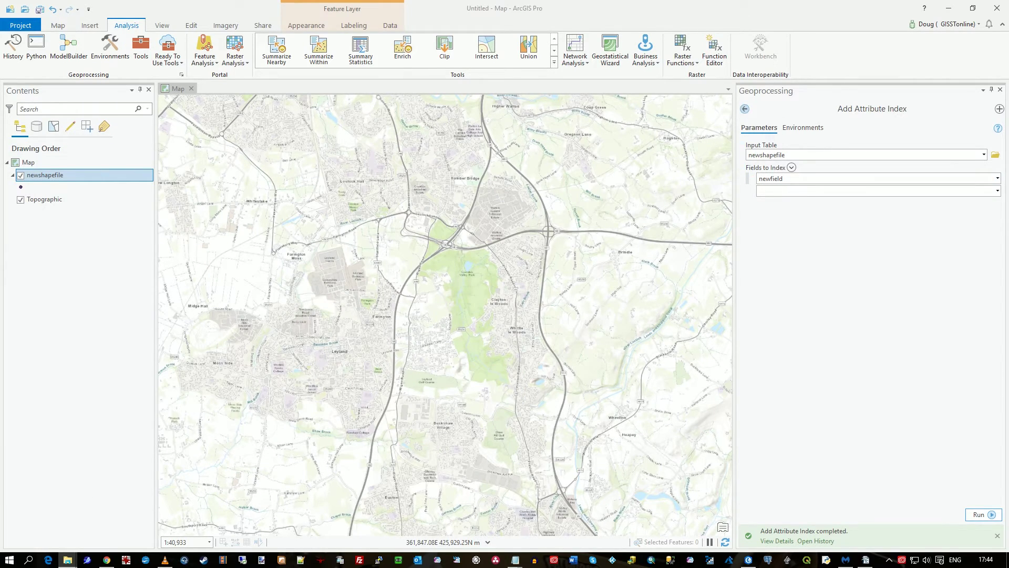
Find Add Spatial Index among the "index" geoprocessing tools and run it with newshapefile as the input features.
{"action": "left_click", "coordinate": [744, 109]}
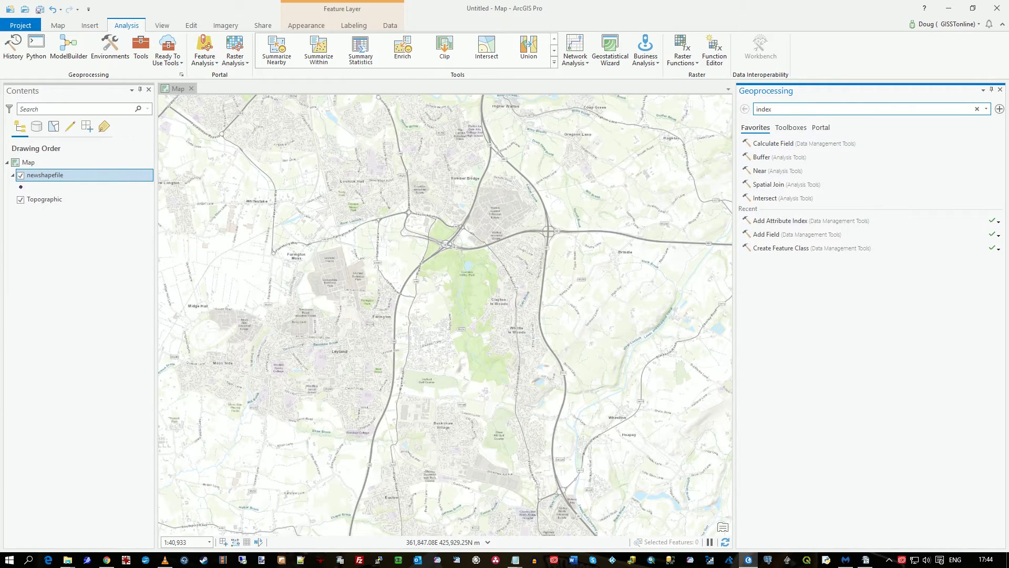
{"action": "key", "text": "Return"}
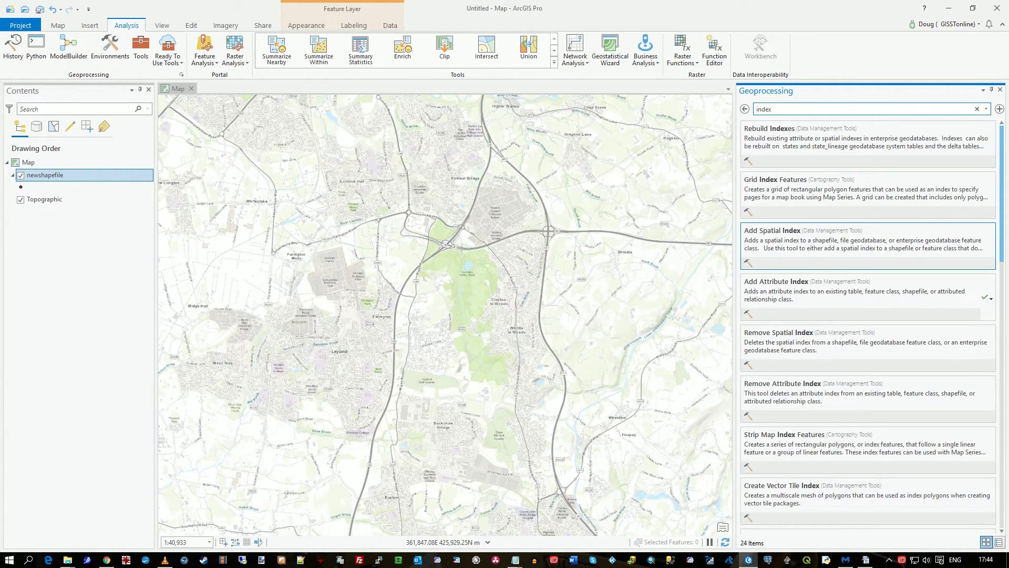
{"action": "left_click", "coordinate": [809, 240]}
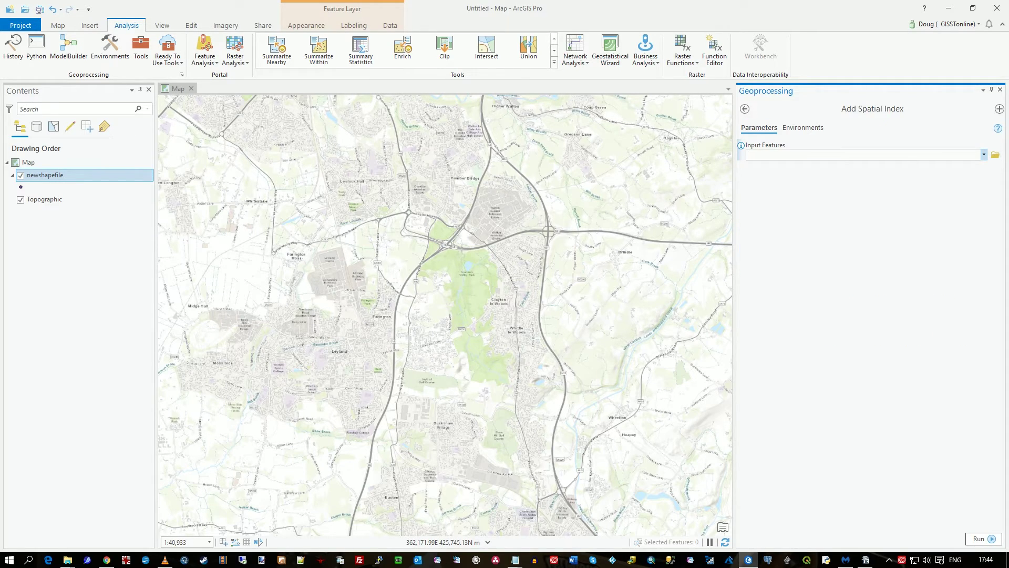
{"action": "left_click", "coordinate": [983, 154]}
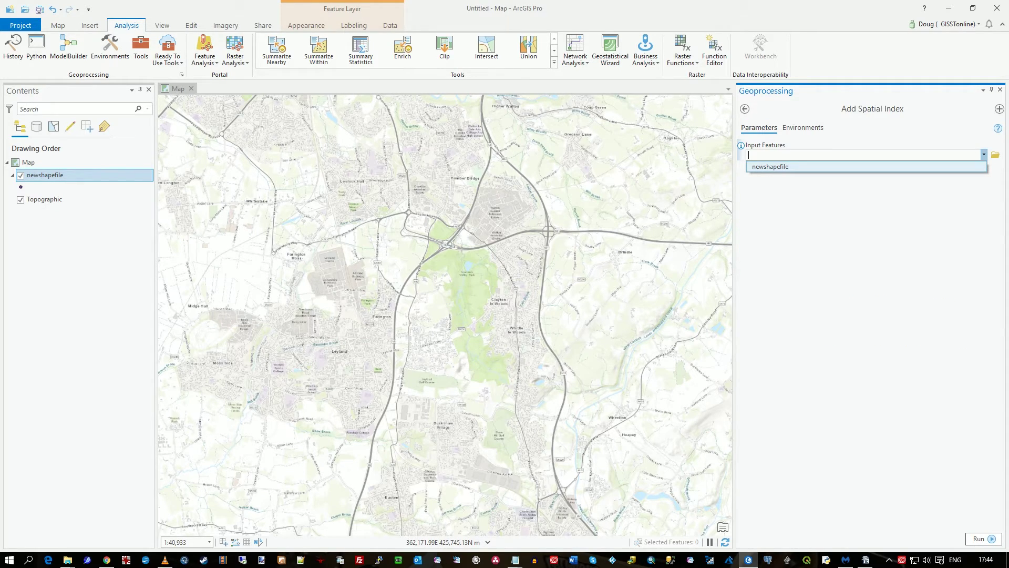
{"action": "key", "text": "Return"}
{"action": "left_click", "coordinate": [983, 538]}
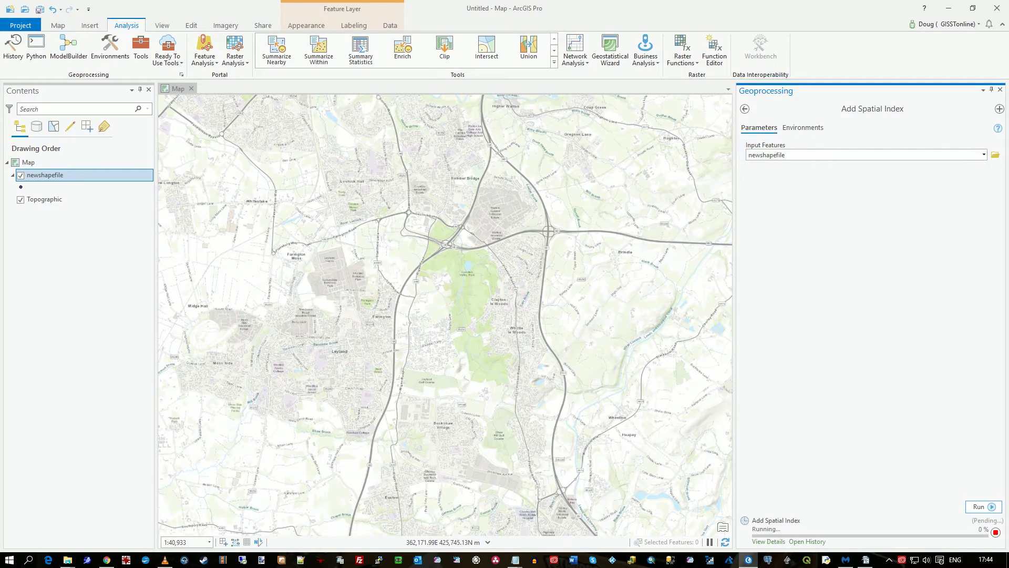
Examine newshapefile.sbn and newshapefile.sbx in the shapefiletutorial folder, sorting the files by date modified.
{"action": "left_click", "coordinate": [67, 559]}
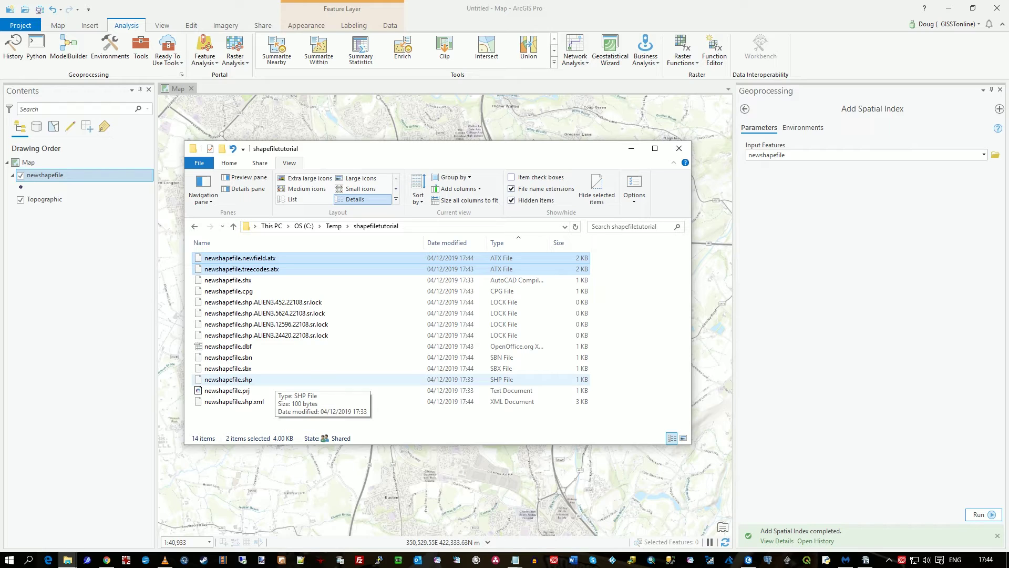
{"action": "left_click", "coordinate": [250, 357]}
{"action": "left_click", "coordinate": [251, 368], "text": "ctrl"}
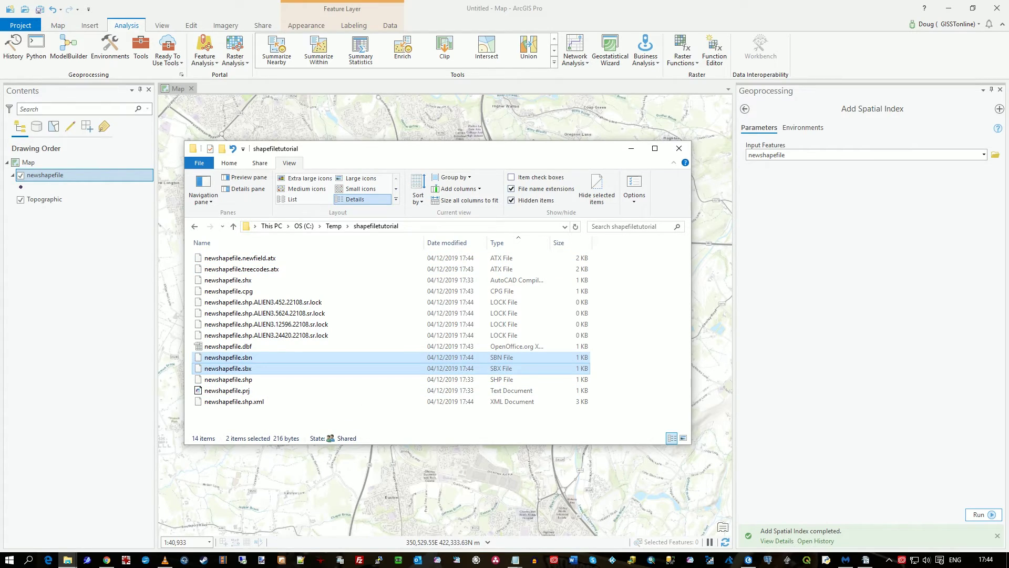
{"action": "left_click", "coordinate": [446, 242]}
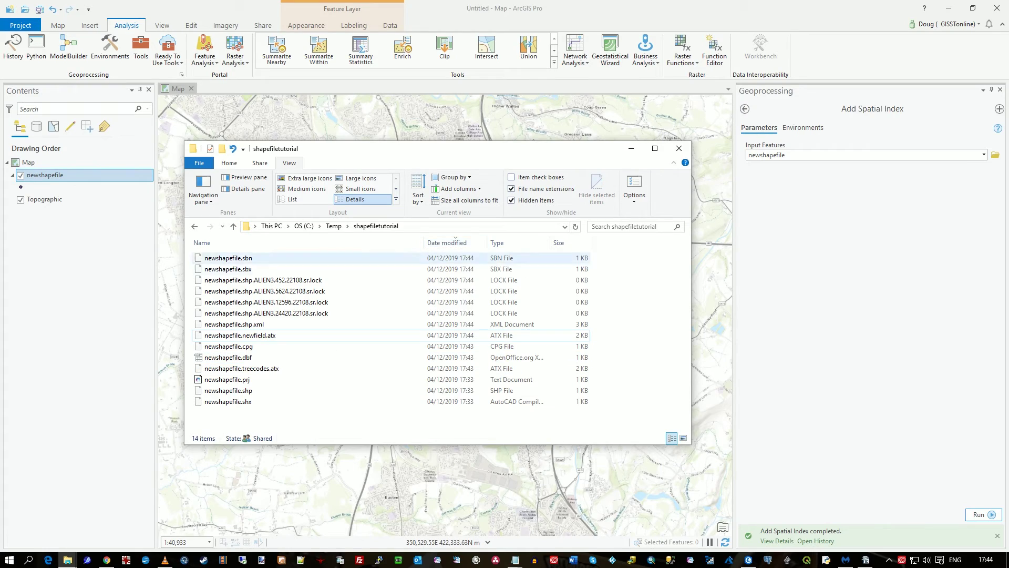
{"action": "left_click", "coordinate": [250, 258]}
{"action": "left_click", "coordinate": [250, 268], "text": "ctrl"}
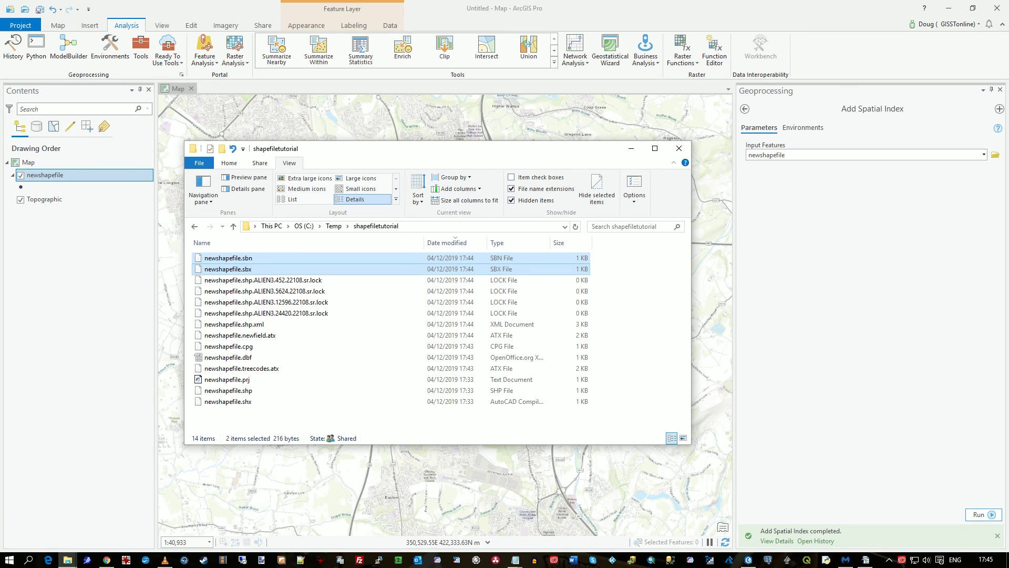
{"action": "left_click_drag", "start_coordinate": [462, 153], "coordinate": [513, 160]}
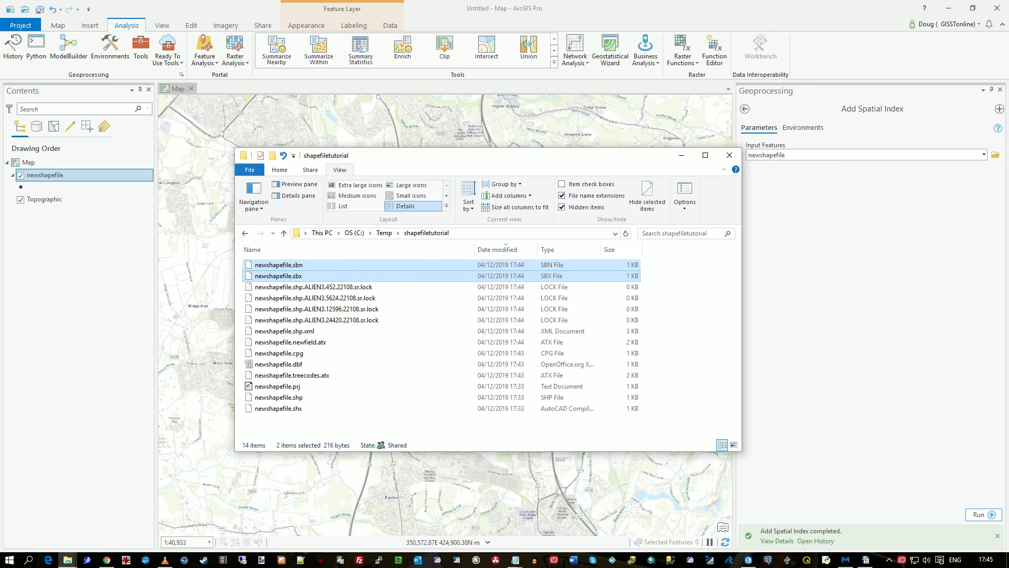
Close the untitled project and exit ArcGIS Pro.
{"action": "left_click", "coordinate": [20, 25]}
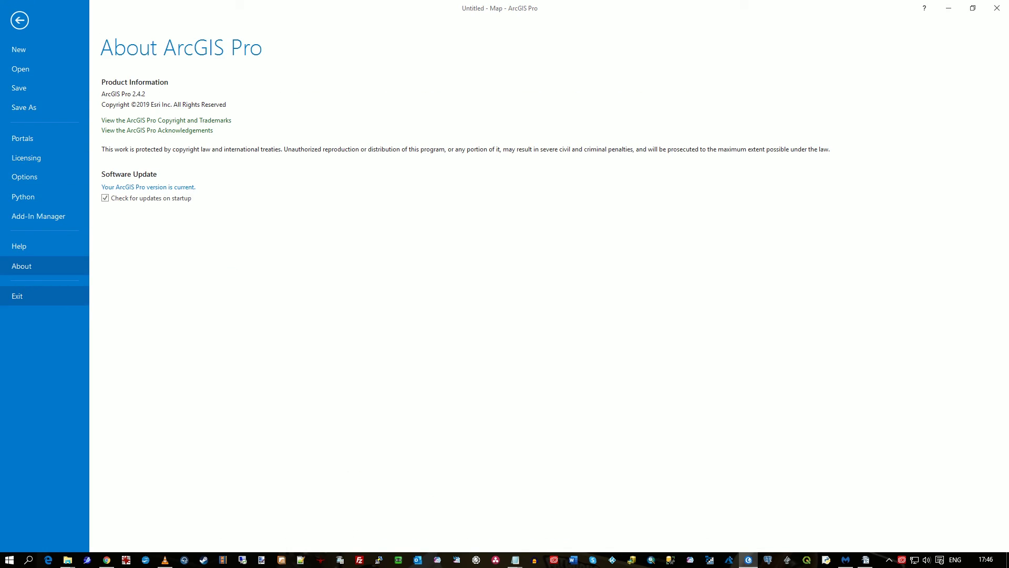
{"action": "left_click", "coordinate": [21, 296]}
{"action": "left_click", "coordinate": [538, 303]}
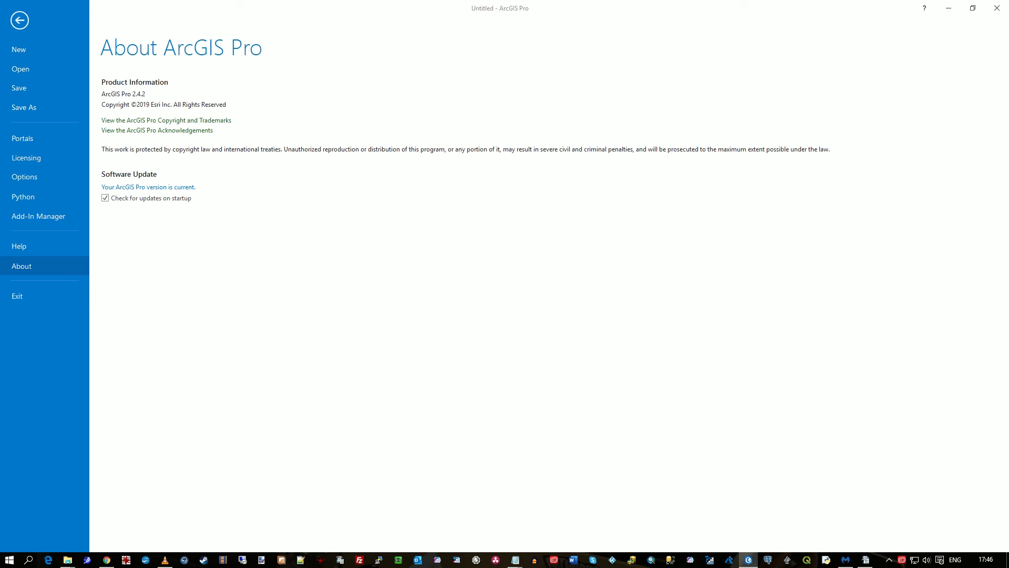